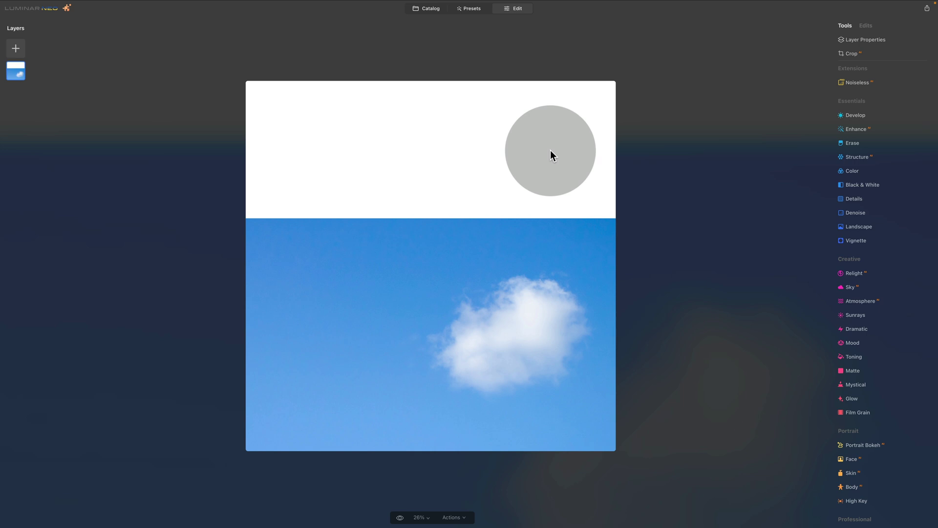
Open the Clone tool and set its source at the cloud's upper-right edge
left_click_drag(551, 151, 555, 141)
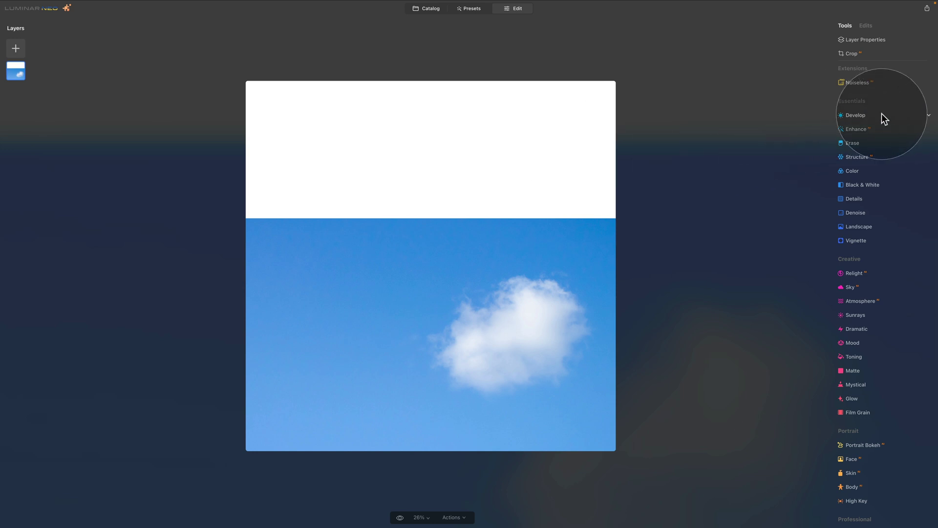
scroll(873, 219, "down", 3)
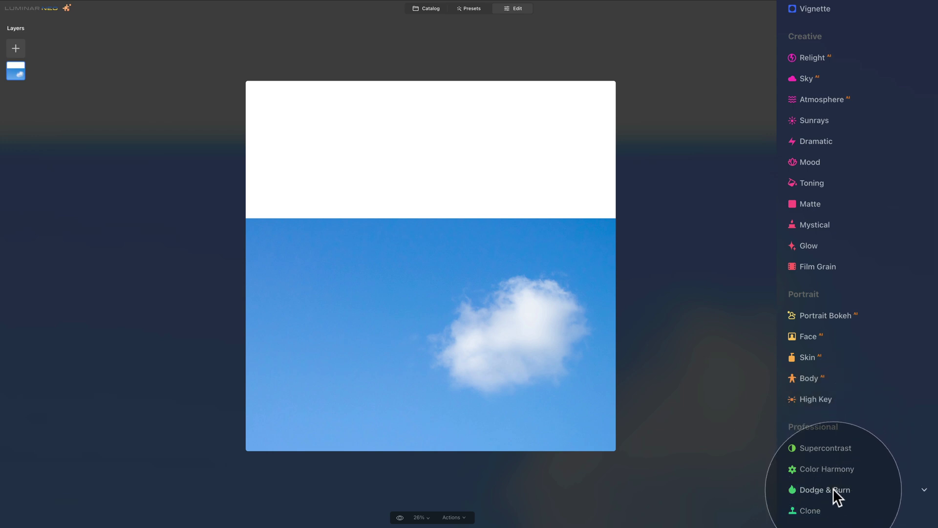
left_click(819, 511)
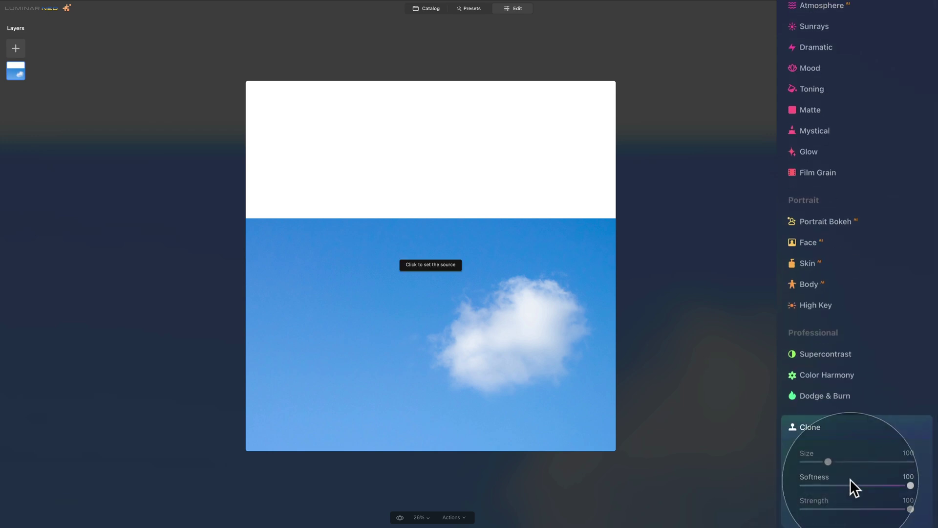
scroll(851, 463, "down", 1)
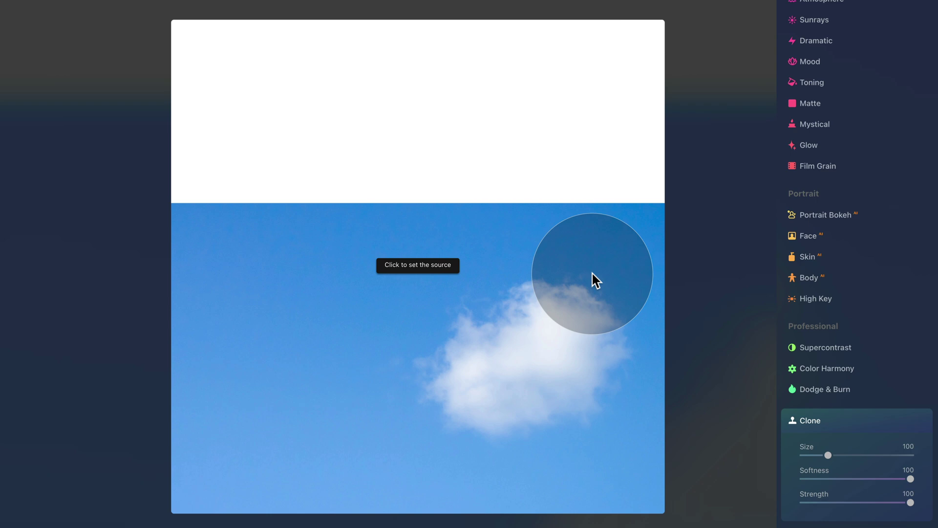
left_click(592, 274)
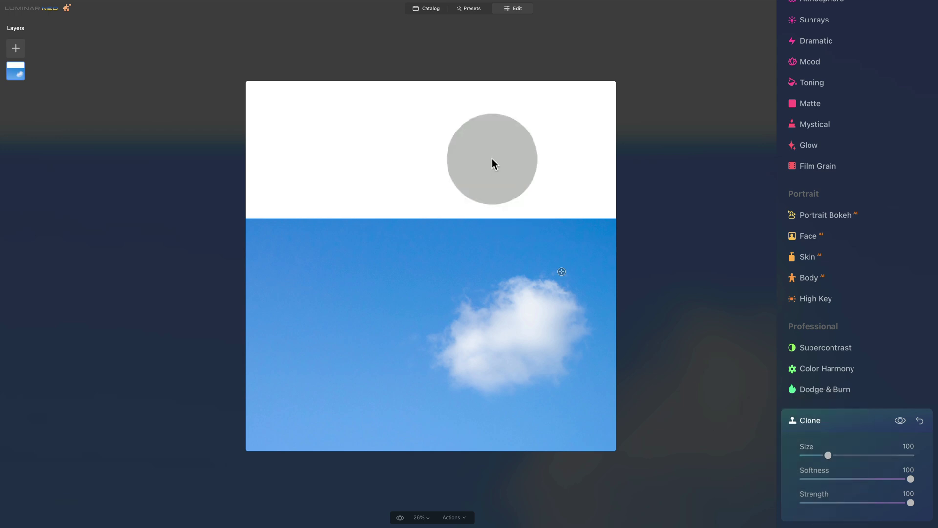
Try single clone dabs in the white area with brush sizes 100, 44 and 249
left_click(482, 142)
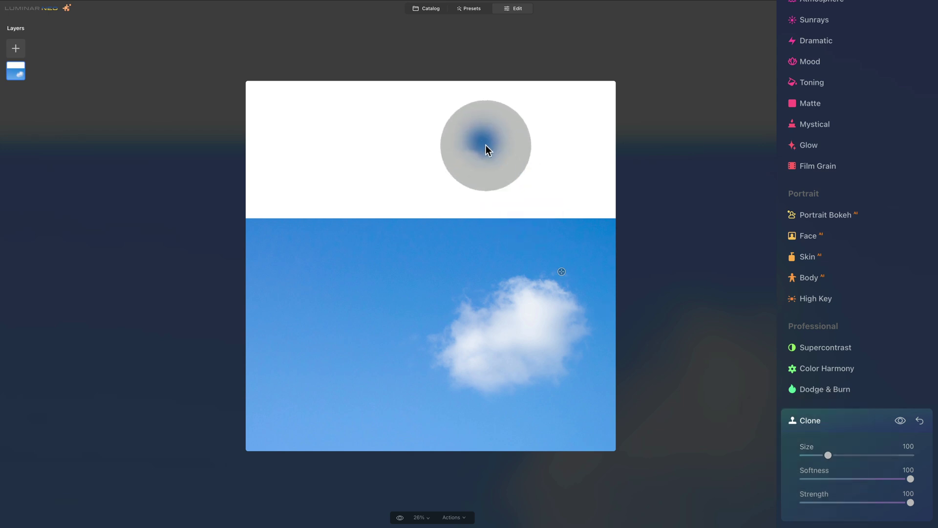
left_click_drag(828, 454, 812, 455)
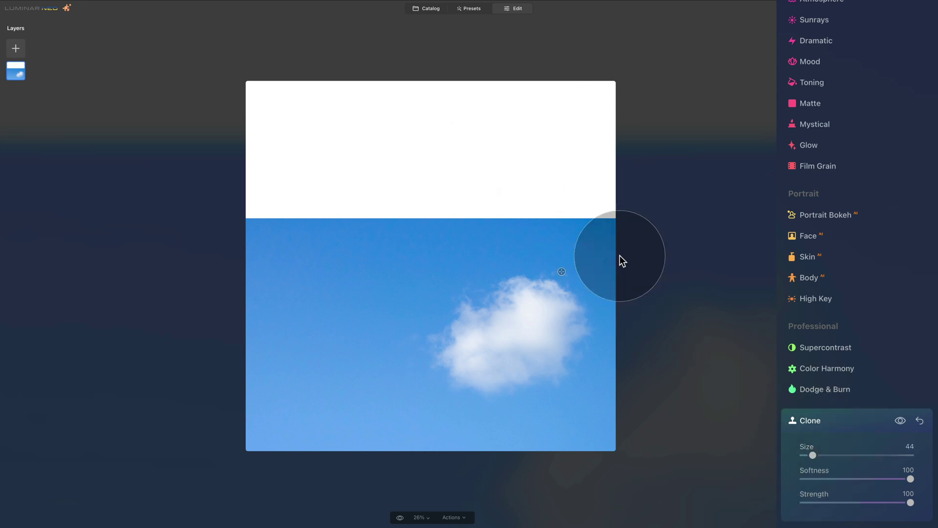
left_click(521, 135)
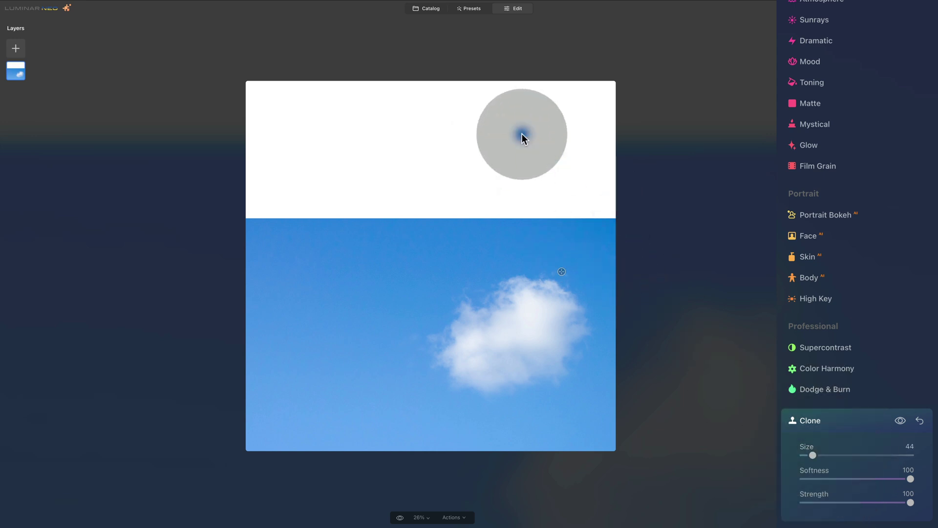
left_click_drag(812, 455, 875, 459)
left_click(509, 162)
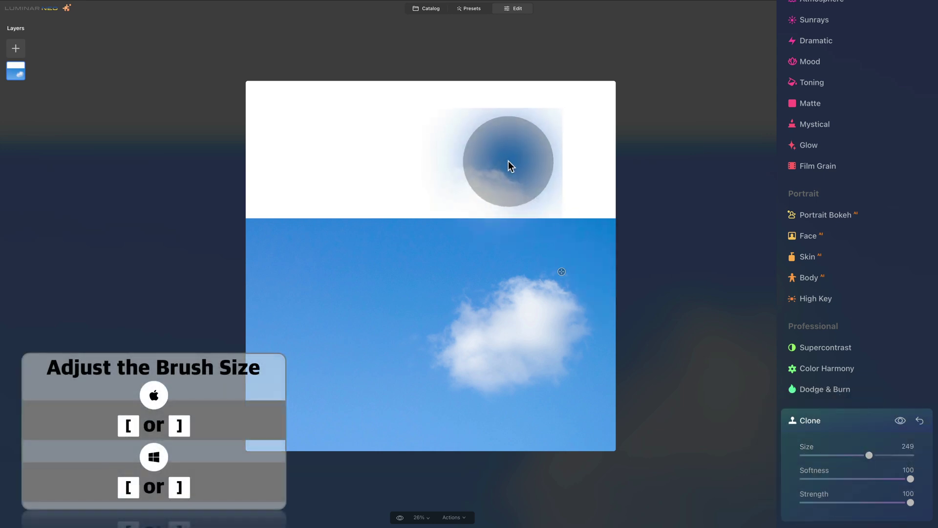
Reduce the clone brush, enlarge it again to size 200, and try a dab in the white area
key("bracketleft")
key("bracketleft")
key("bracketleft")
key("bracketleft")
key("bracketleft")
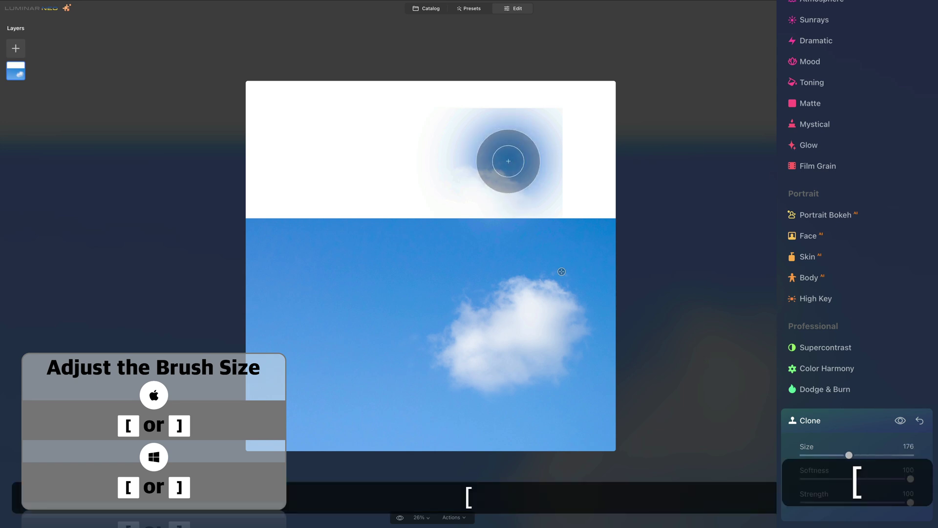
key("bracketright")
key("bracketright")
key("bracketright")
key("bracketleft")
key("bracketright")
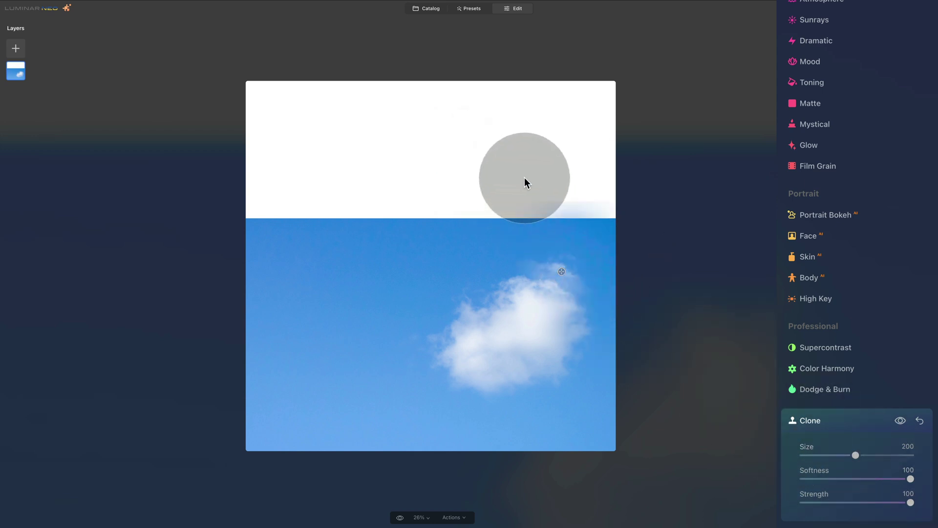
left_click(510, 149)
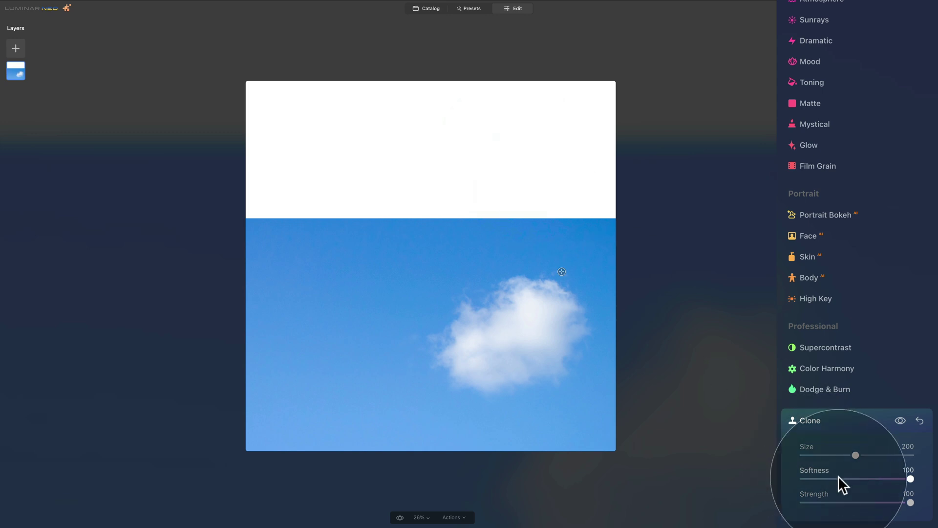
Try the brush at softness 0, restore softness to 100, and clone a soft sky patch into the white area
left_click_drag(911, 479, 793, 477)
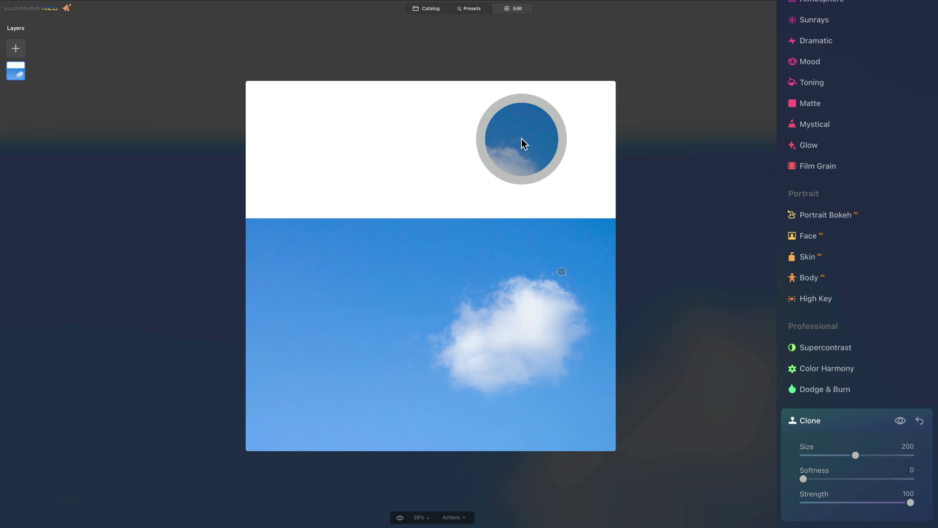
left_click_drag(803, 478, 928, 486)
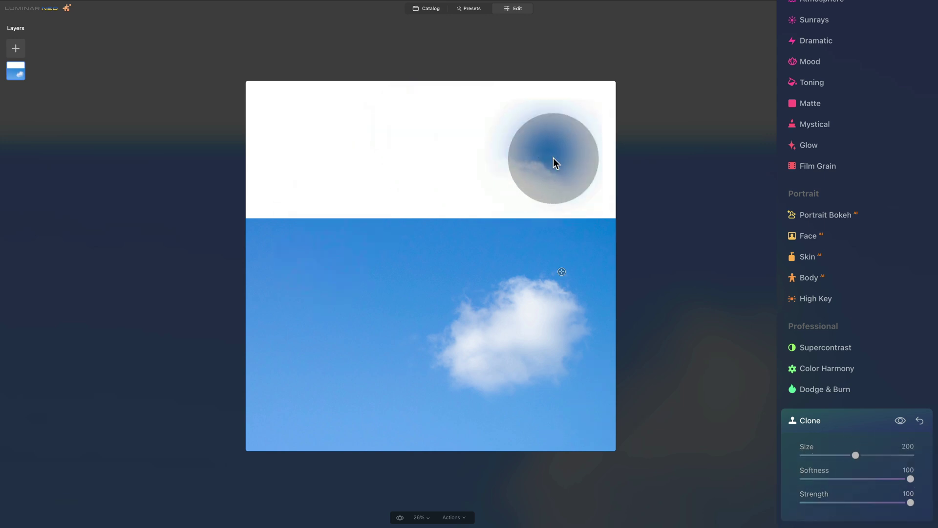
mouse_move(549, 155)
left_mouse_down()
mouse_move(515, 218)
mouse_move(553, 283)
left_mouse_up()
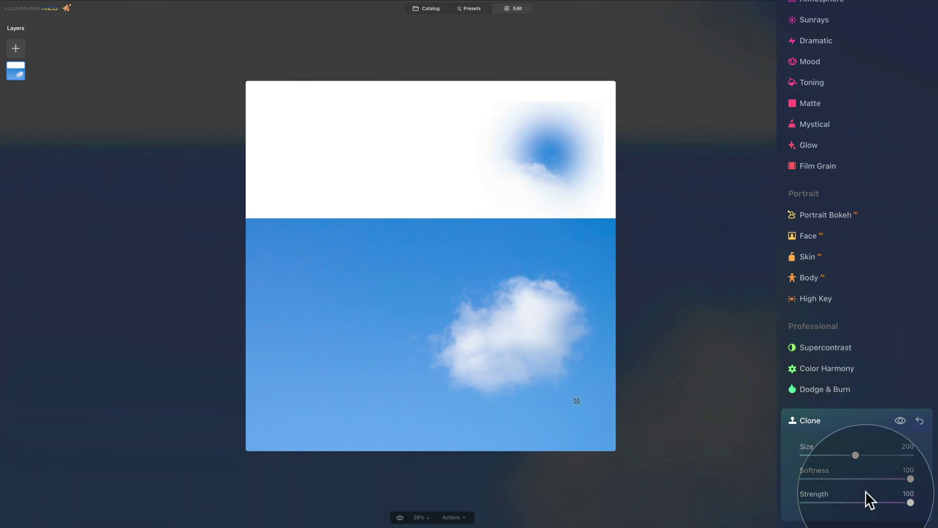
Clone a faint stroke beside the patch at strength 20, restore strength to 100, and reset the Clone tool
left_click_drag(910, 502, 818, 501)
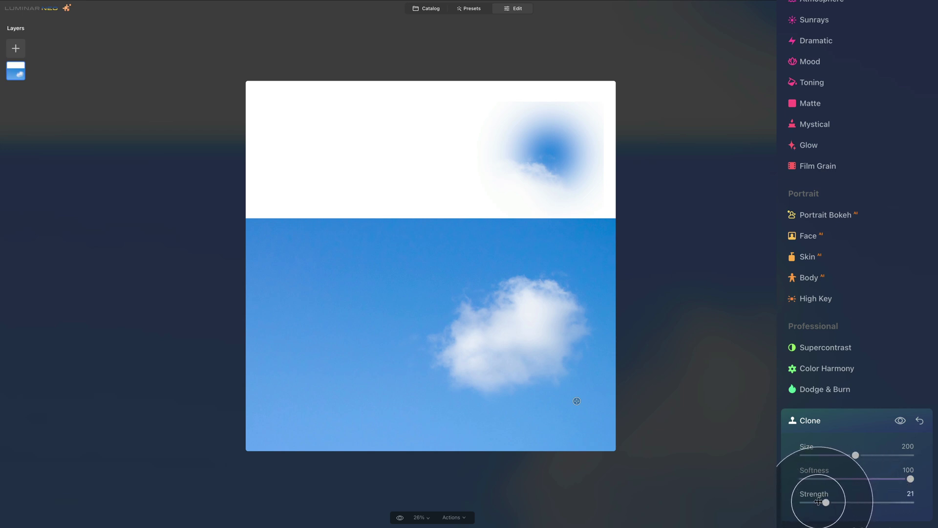
mouse_move(532, 144)
left_mouse_down()
mouse_move(469, 162)
mouse_move(531, 163)
mouse_move(464, 163)
mouse_move(518, 151)
mouse_move(534, 153)
mouse_move(479, 156)
left_mouse_up()
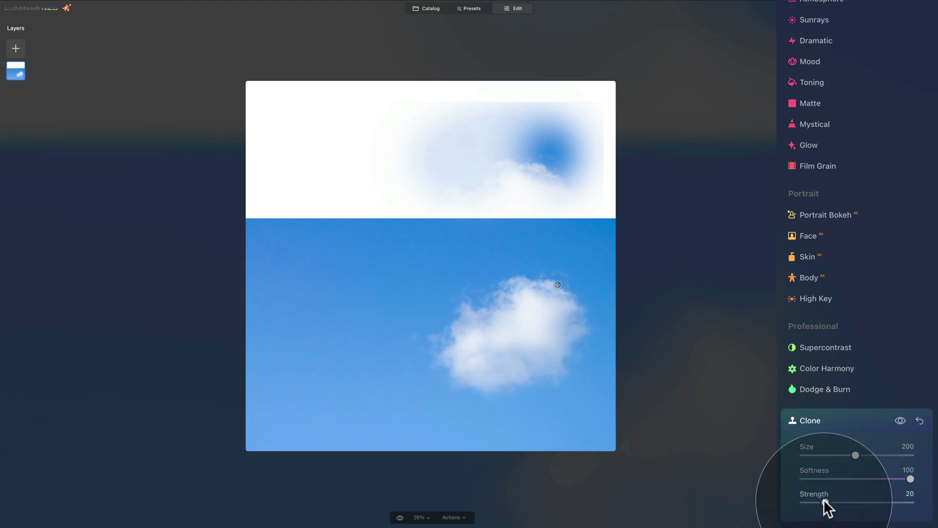
left_click_drag(825, 501, 910, 502)
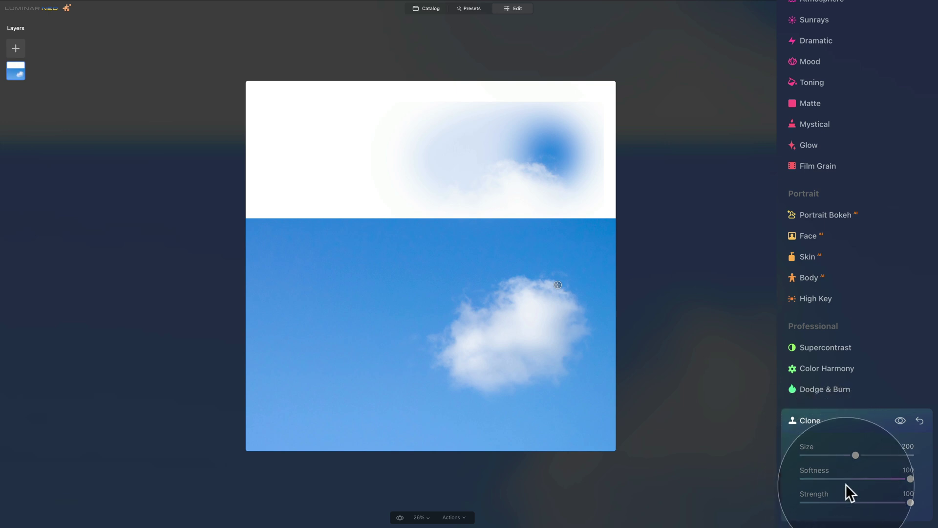
left_click(920, 421)
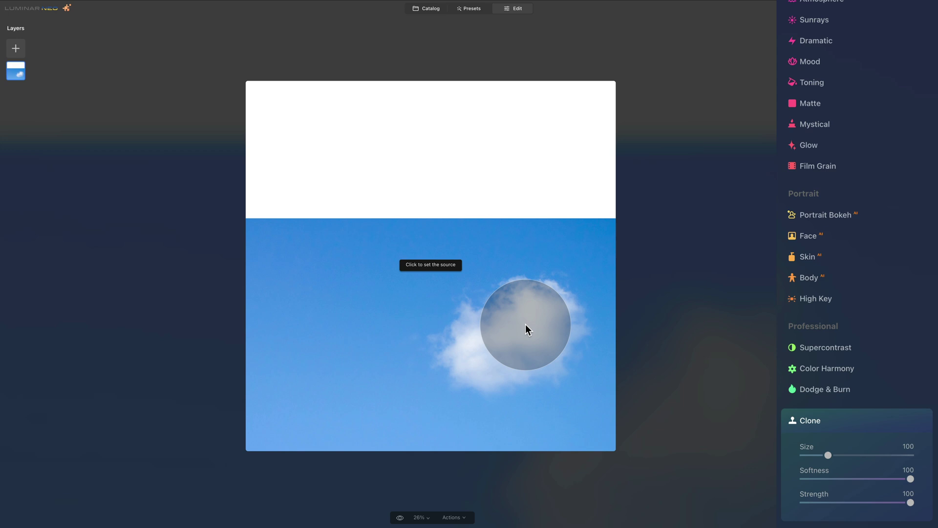
Clone the cloud onto the empty blue sky beside it, using its upper-right edge as source and brush size 126
left_click(555, 275)
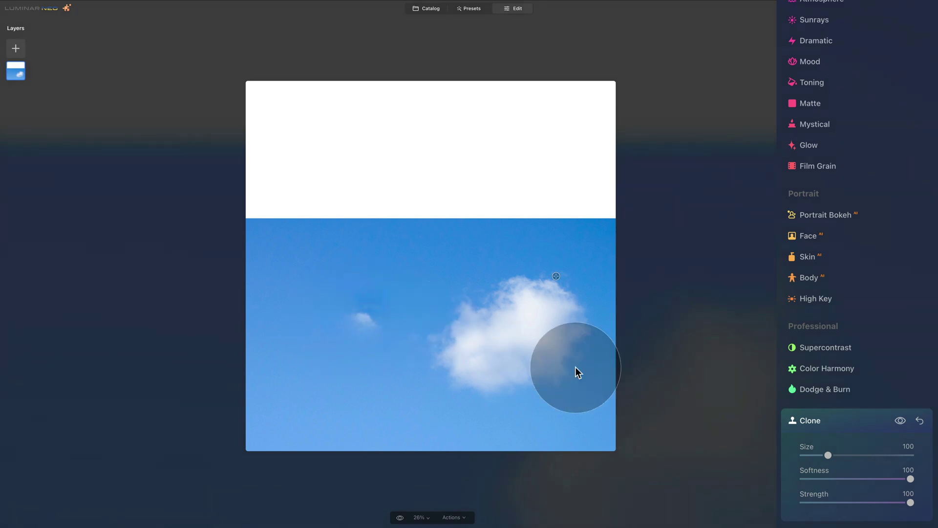
left_click_drag(828, 455, 835, 455)
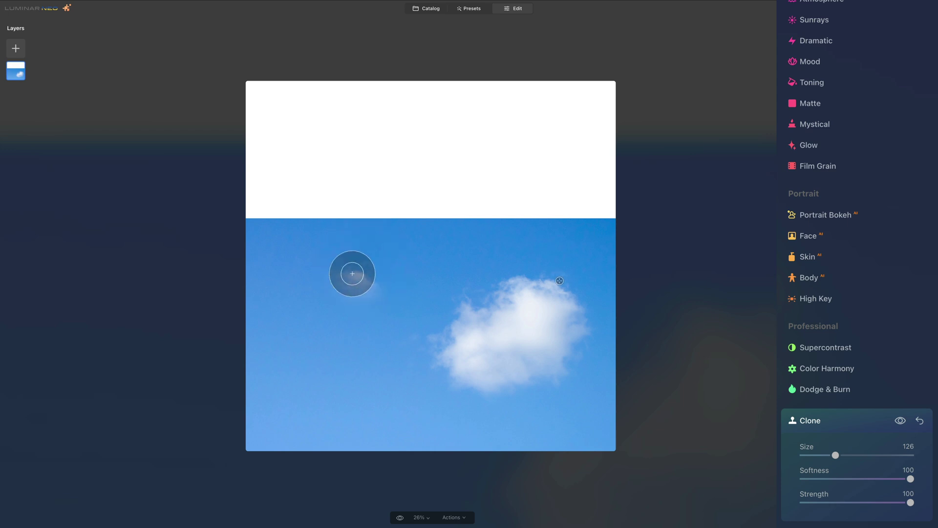
mouse_move(358, 283)
left_mouse_down()
mouse_move(359, 332)
mouse_move(369, 313)
mouse_move(366, 323)
mouse_move(343, 361)
mouse_move(348, 351)
mouse_move(312, 359)
mouse_move(362, 333)
mouse_move(333, 330)
mouse_move(297, 297)
mouse_move(282, 311)
mouse_move(297, 333)
mouse_move(289, 344)
mouse_move(305, 340)
mouse_move(306, 349)
mouse_move(238, 331)
mouse_move(251, 354)
mouse_move(313, 360)
mouse_move(345, 354)
mouse_move(356, 334)
mouse_move(333, 352)
mouse_move(275, 317)
mouse_move(254, 352)
mouse_move(264, 360)
mouse_move(329, 360)
left_mouse_up()
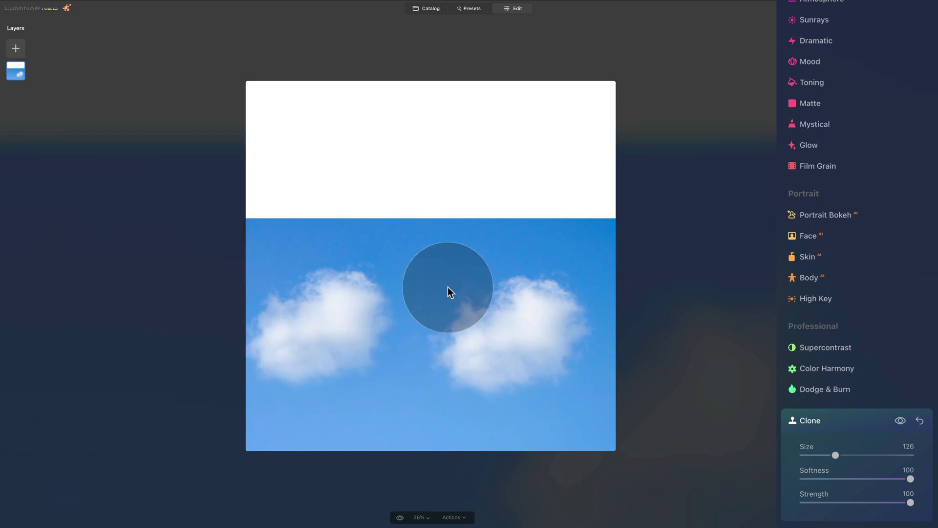
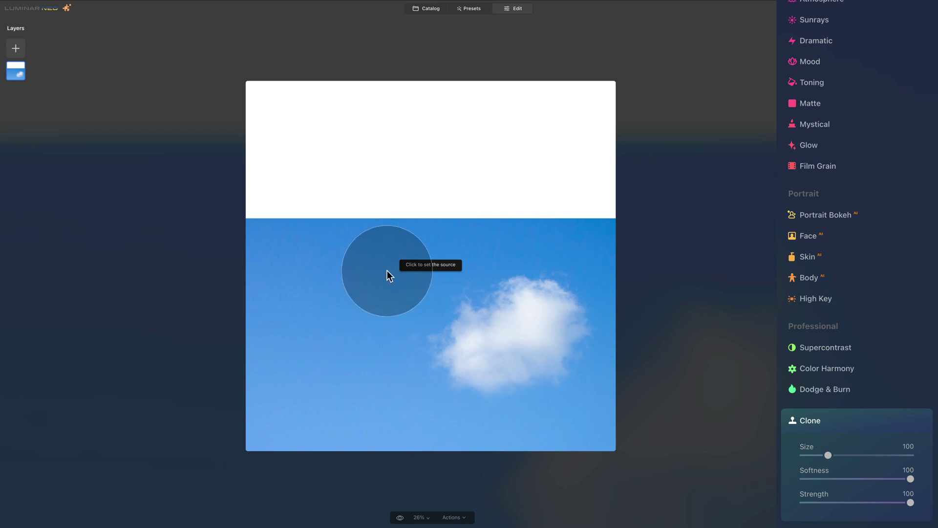
Remove the cloud by cloning clear blue sky over it with brush size 100, resampling the source for remaining traces
left_click(387, 271)
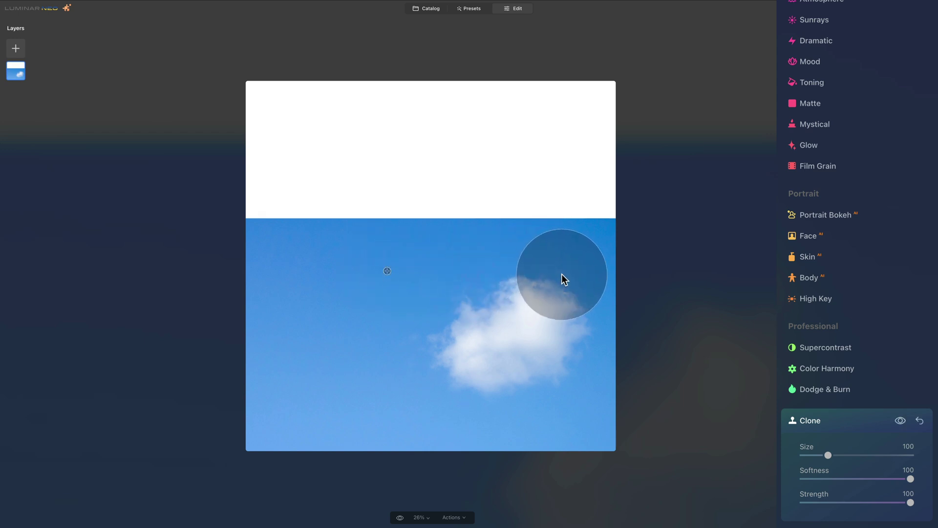
mouse_move(554, 281)
left_mouse_down()
mouse_move(565, 288)
mouse_move(541, 287)
mouse_move(475, 295)
mouse_move(513, 277)
mouse_move(493, 283)
mouse_move(554, 280)
mouse_move(472, 300)
mouse_move(458, 323)
mouse_move(420, 344)
mouse_move(438, 350)
mouse_move(504, 315)
mouse_move(458, 351)
mouse_move(436, 359)
mouse_move(421, 334)
mouse_move(411, 343)
mouse_move(449, 369)
mouse_move(414, 345)
mouse_move(464, 355)
mouse_move(475, 368)
mouse_move(494, 362)
mouse_move(507, 337)
mouse_move(506, 369)
mouse_move(529, 309)
mouse_move(535, 360)
mouse_move(547, 364)
mouse_move(548, 304)
mouse_move(546, 371)
mouse_move(564, 325)
mouse_move(580, 320)
mouse_move(580, 358)
mouse_move(578, 288)
mouse_move(583, 348)
mouse_move(569, 320)
left_mouse_up()
left_click(412, 345)
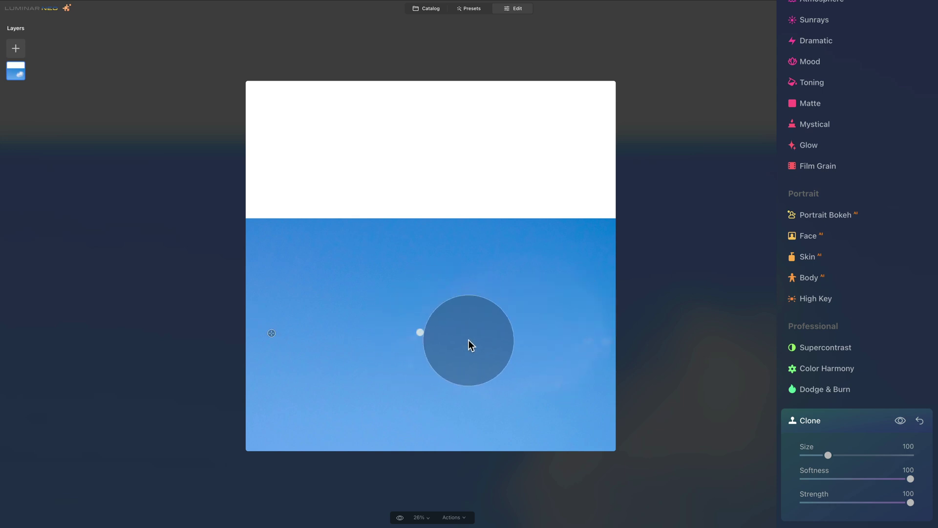
left_click(591, 337)
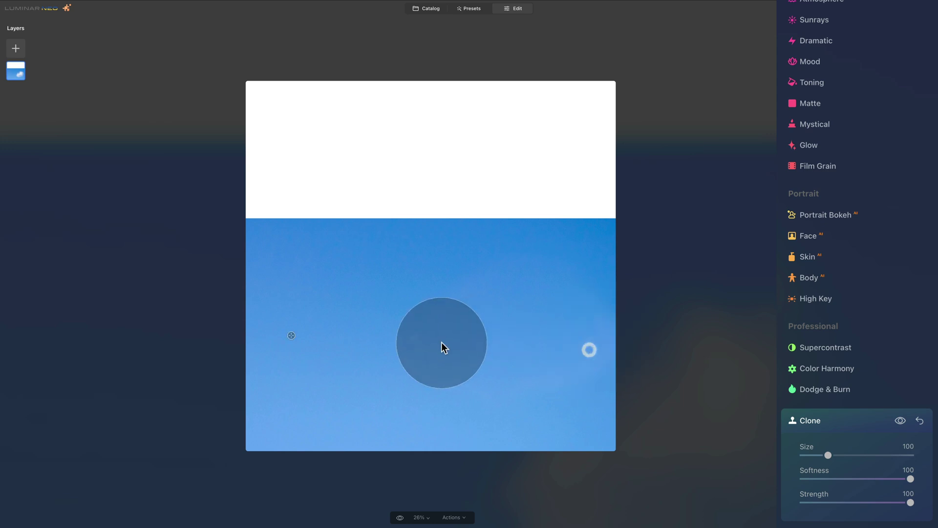
key("alt")
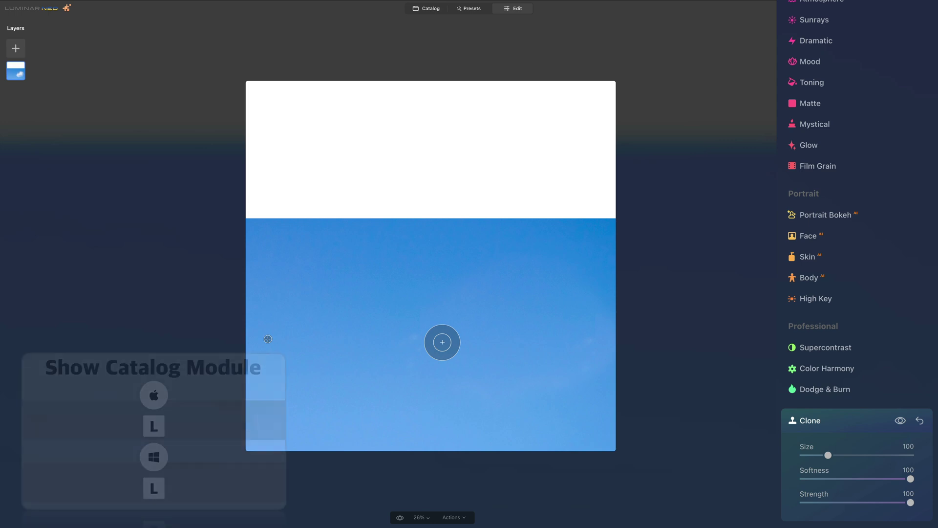
Open the food ingredients photo from the catalog for editing
left_click(429, 10)
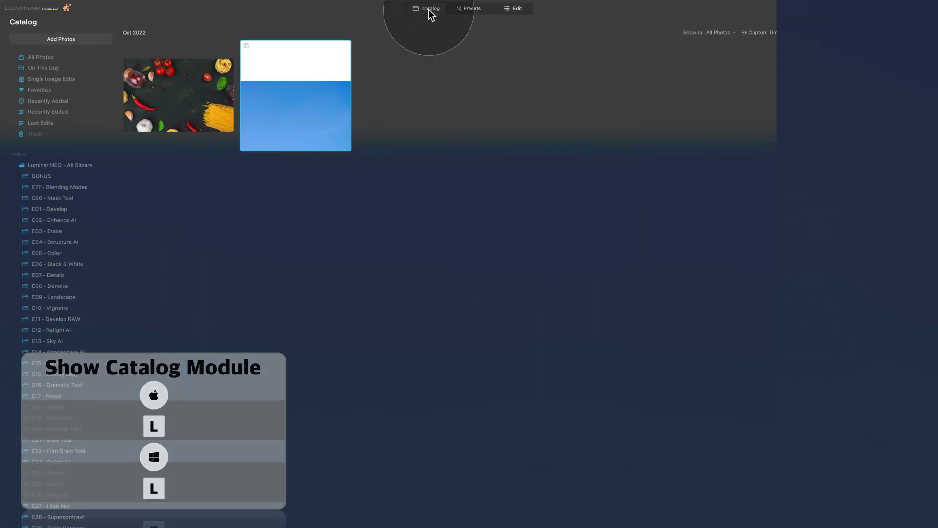
left_click(307, 101)
left_click(204, 86)
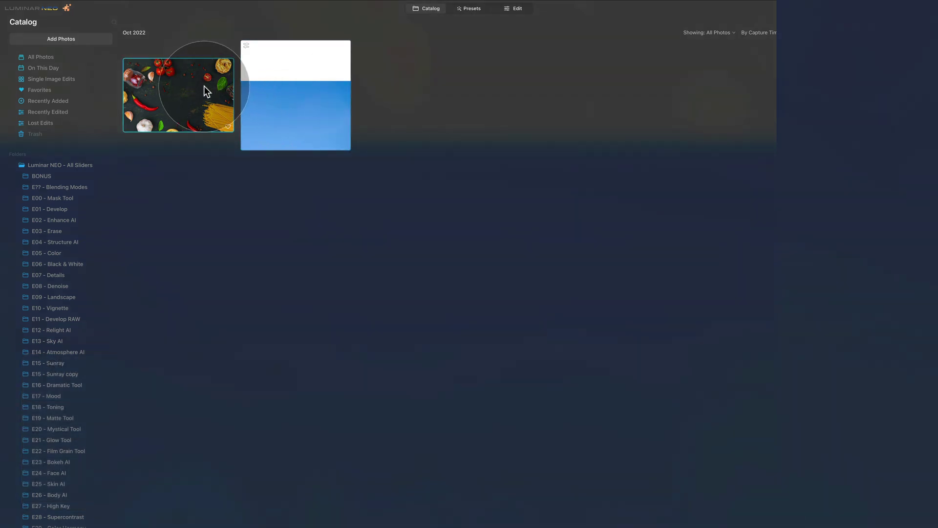
left_click(517, 8)
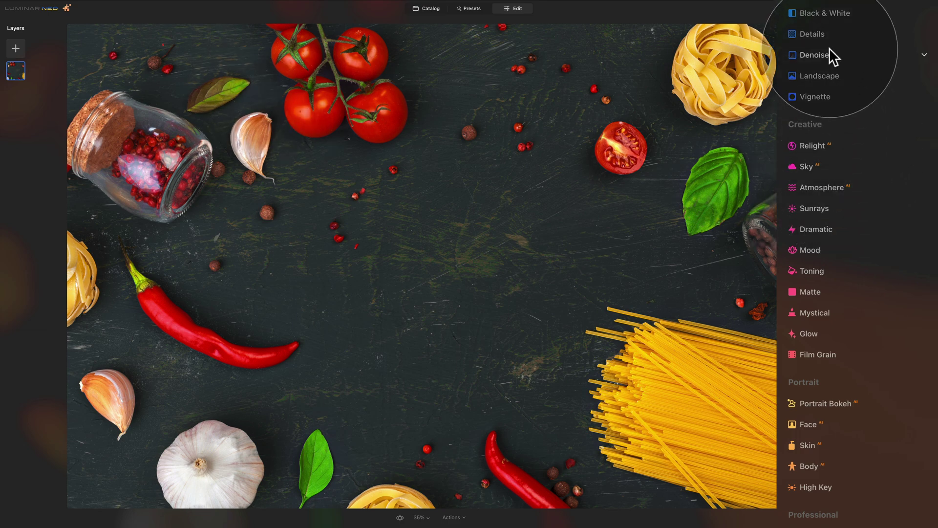
Open the Clone tool and set its source at the tip of the leaf beside the tomatoes
scroll(831, 45, "down", 3)
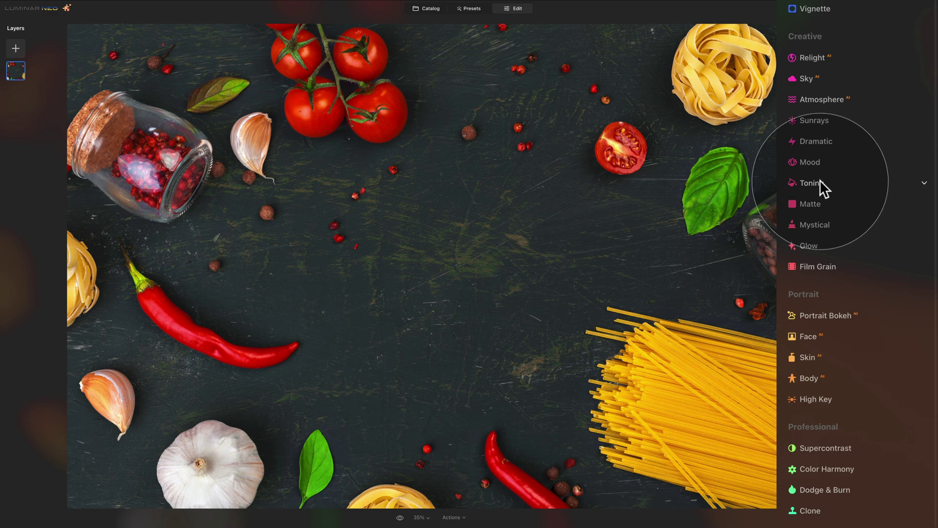
left_click(811, 510)
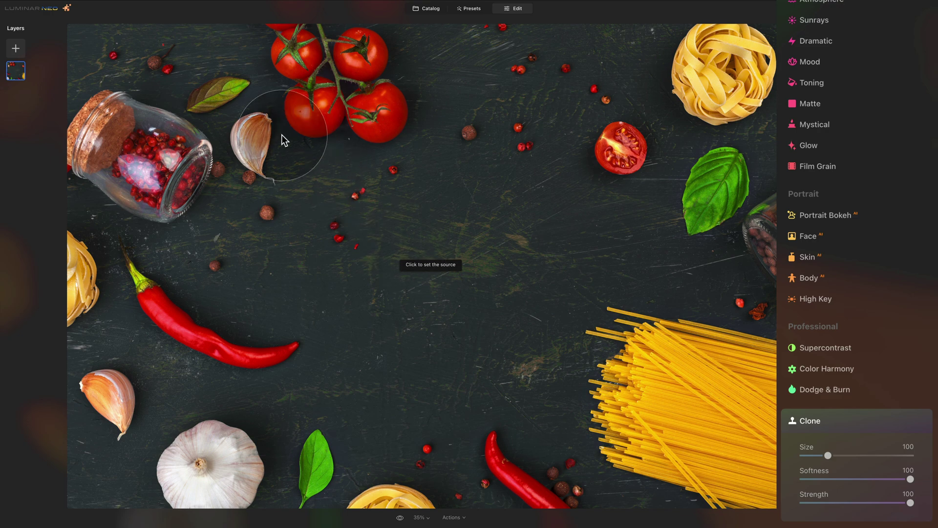
left_click(250, 82)
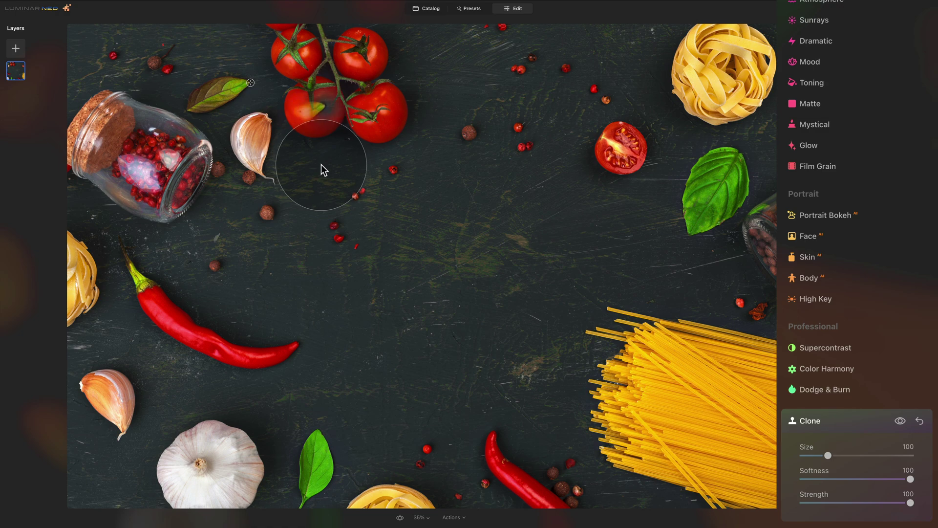
Try a clone dab of the leaf tip on the empty middle of the board, and reduce the brush size to 76
left_click_drag(447, 191, 450, 194)
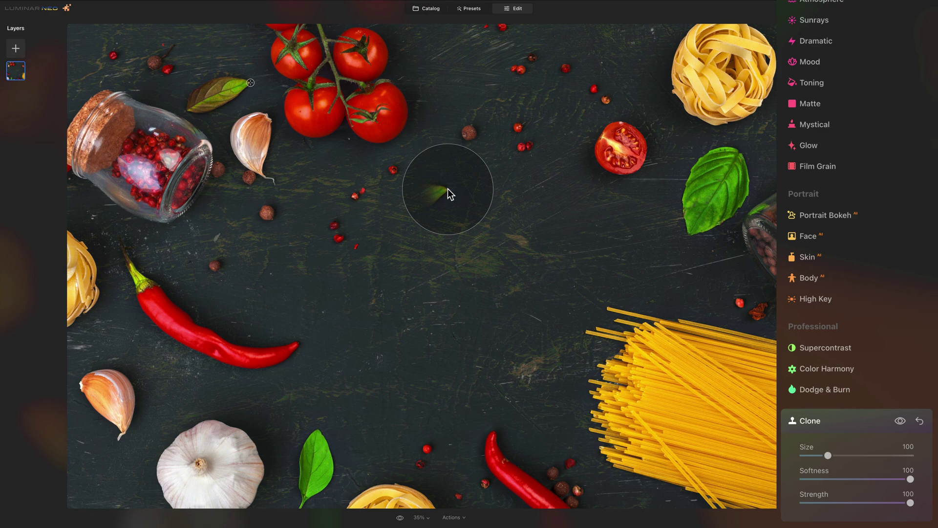
key("bracketleft")
key("bracketleft")
key("bracketleft")
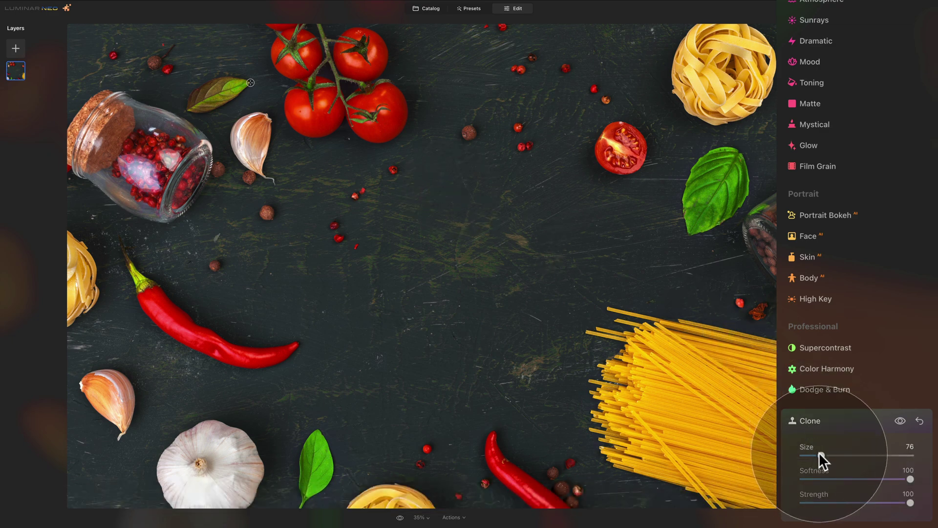
Duplicate the whole leaf on the bare board to the right of the tomatoes with the Clone brush size set to 55
left_click_drag(821, 457, 816, 454)
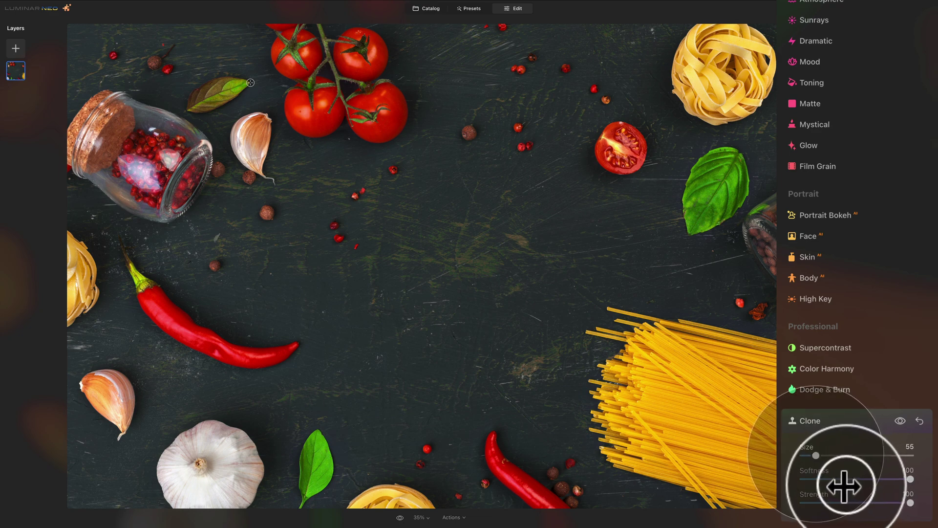
left_click_drag(817, 457, 815, 455)
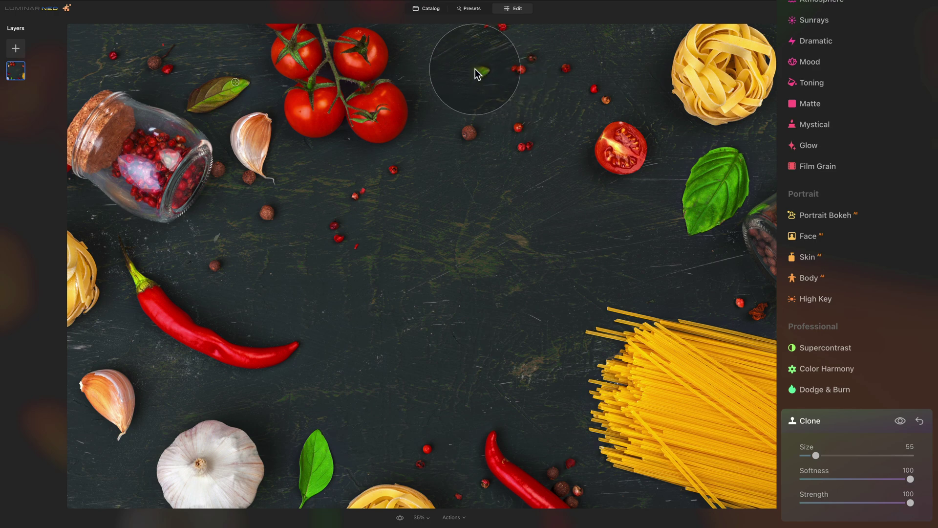
left_click_drag(457, 69, 435, 83)
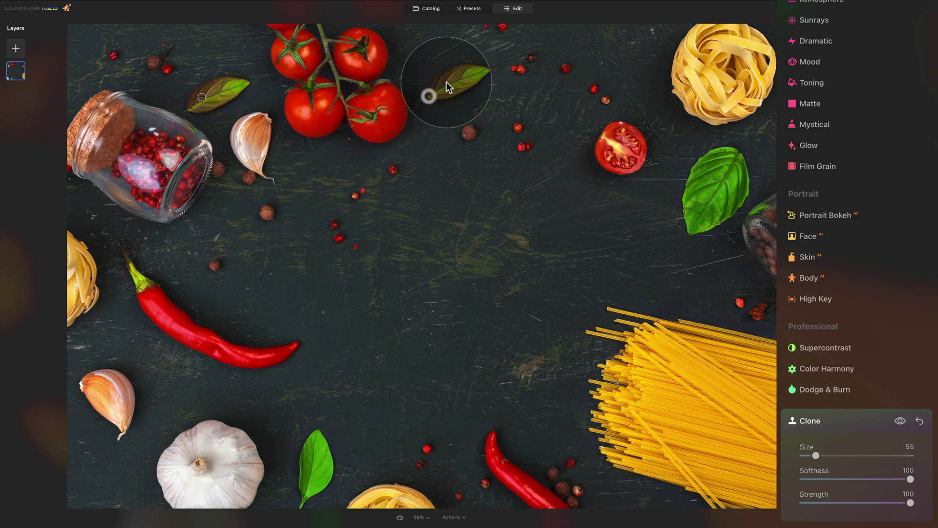
left_click(488, 96)
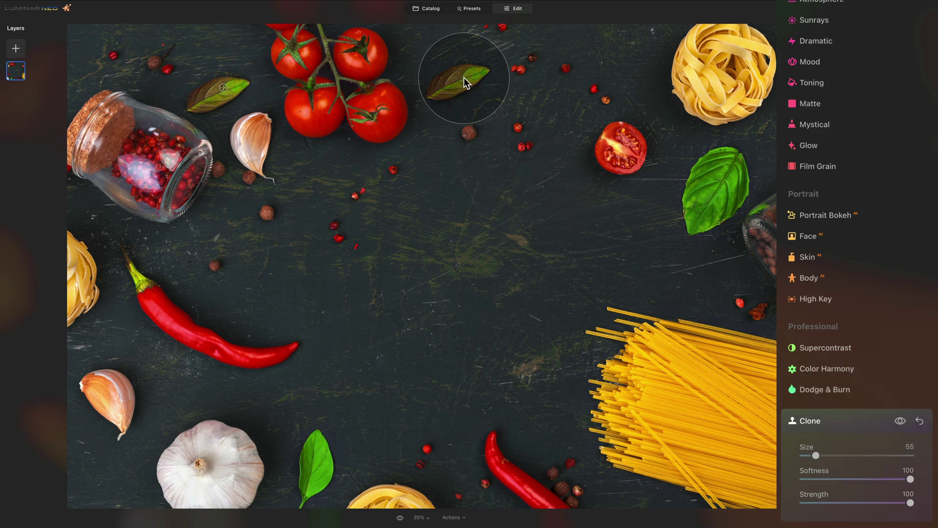
left_click(469, 134)
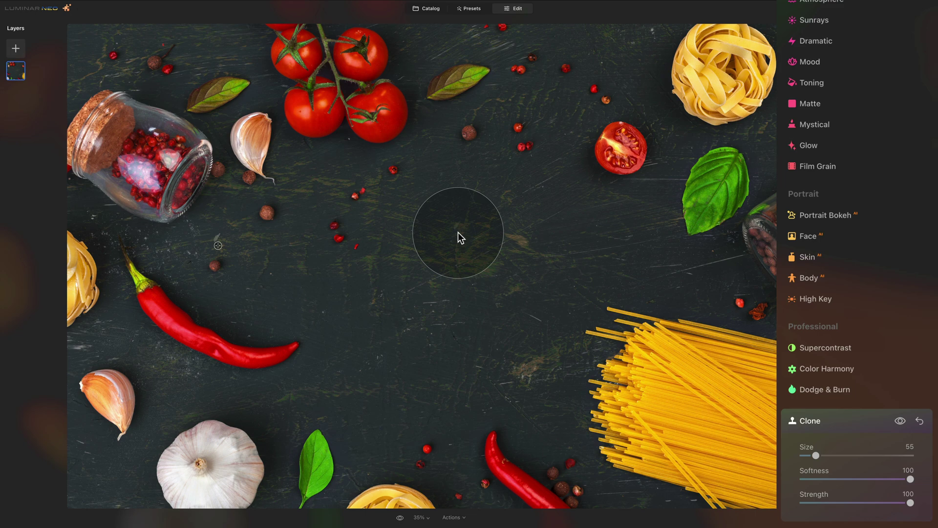
Close the Clone tool to apply the leaf copy, check the edits list, and reopen Clone for a new edit
left_click(845, 418)
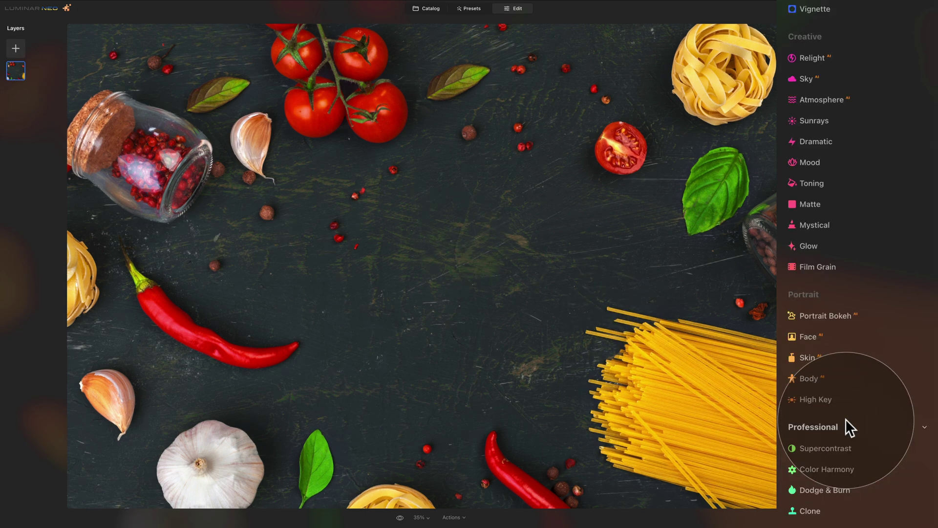
scroll(847, 34, "up", 5)
left_click(830, 38)
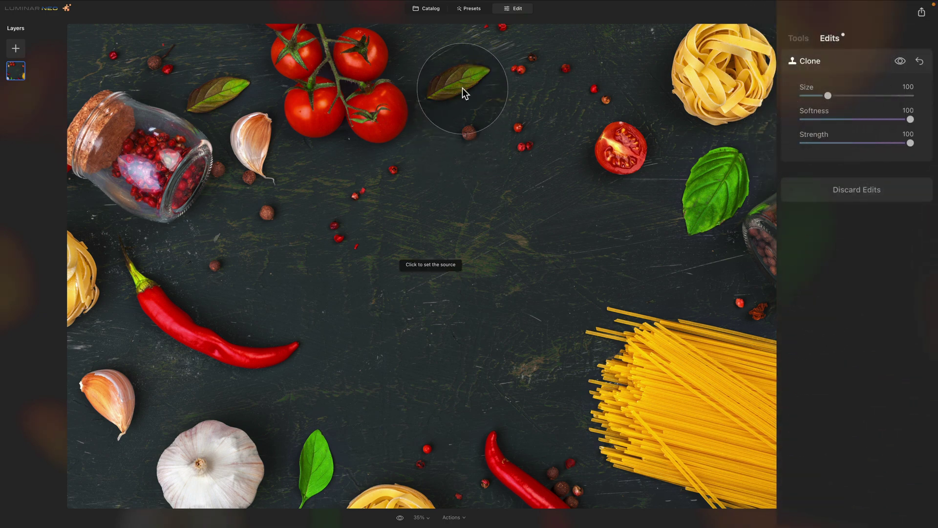
left_click(803, 40)
scroll(807, 98, "down", 10)
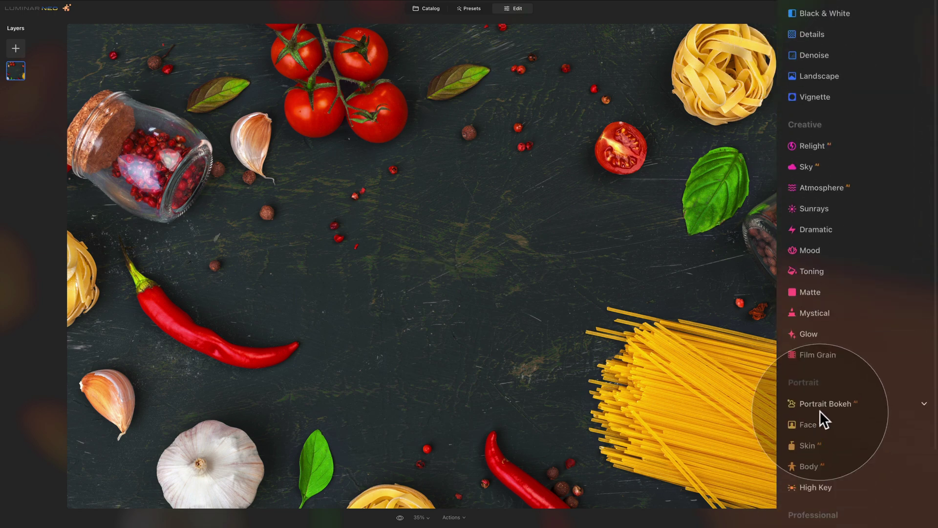
left_click(814, 512)
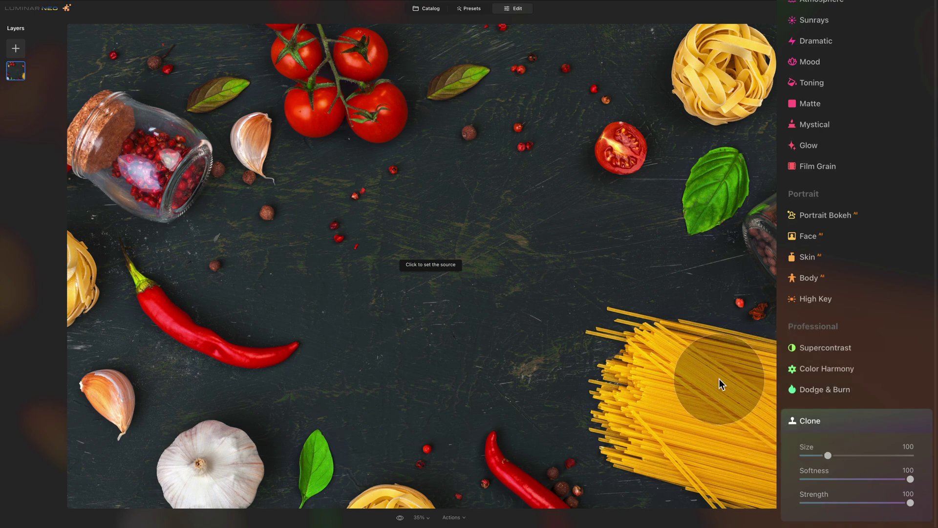
Sample the brown peppercorn below the copied leaf and clone it onto the board beside the halved tomato with brush size 100
left_click(472, 127)
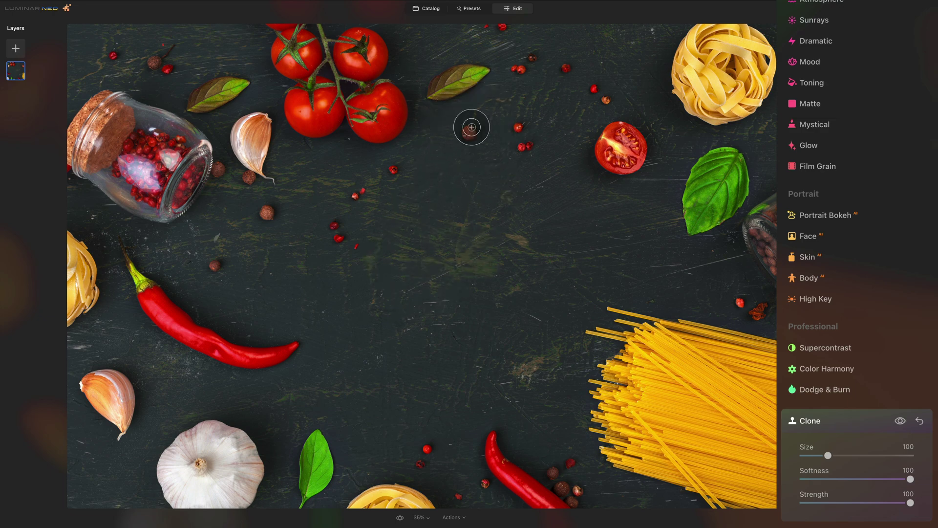
left_click(520, 221)
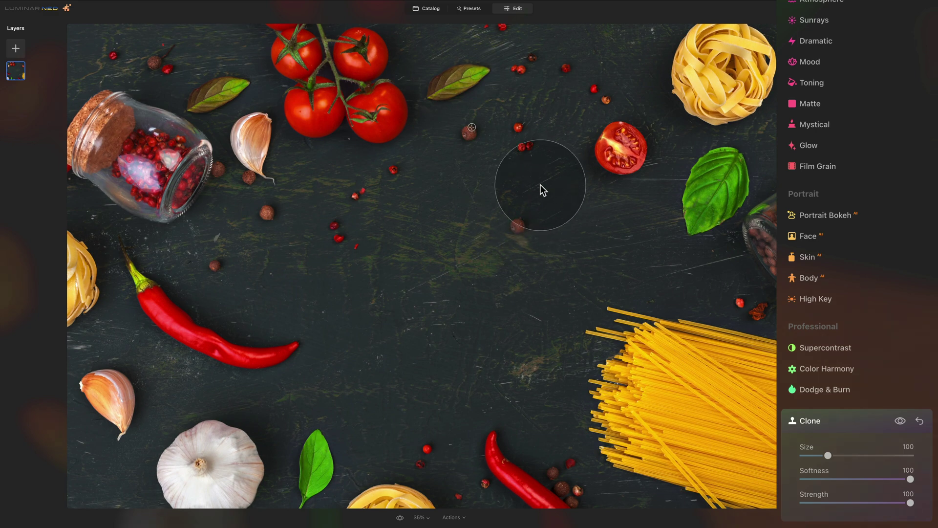
left_click(564, 107)
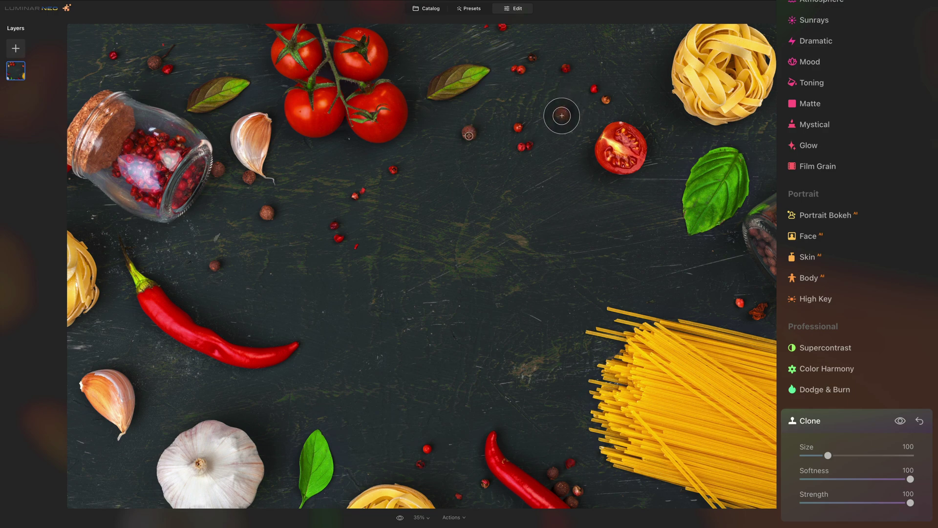
mouse_move(561, 115)
left_mouse_down()
mouse_move(561, 181)
mouse_move(554, 93)
mouse_move(560, 113)
left_mouse_up()
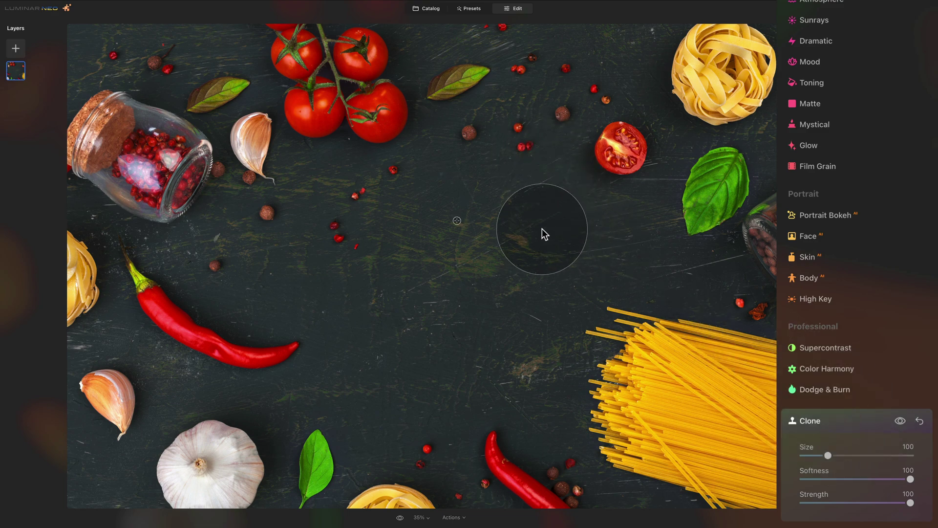
Try painting cloned board over the halved tomato and basil leaf, and reset the current Clone edits
left_click_drag(514, 184, 526, 150)
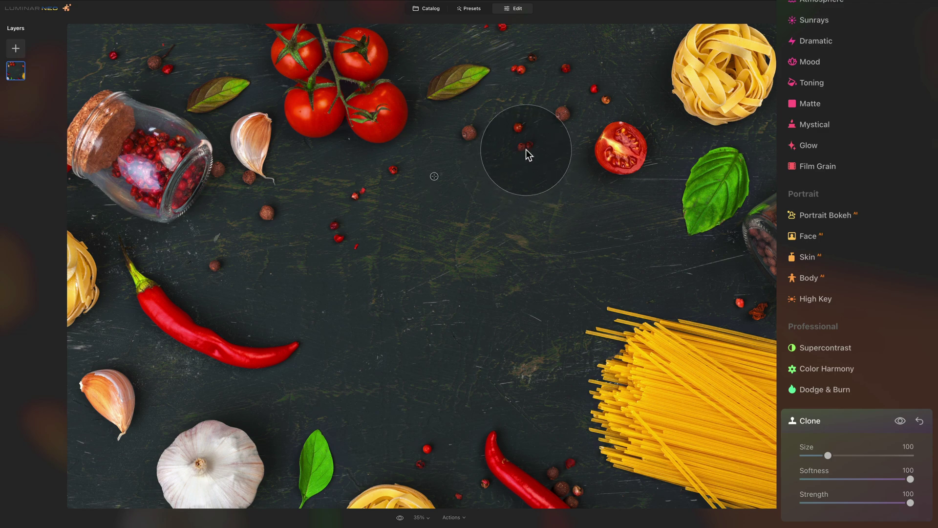
mouse_move(550, 203)
left_mouse_down()
mouse_move(568, 185)
mouse_move(697, 184)
mouse_move(627, 166)
mouse_move(629, 152)
mouse_move(603, 158)
mouse_move(632, 239)
left_mouse_up()
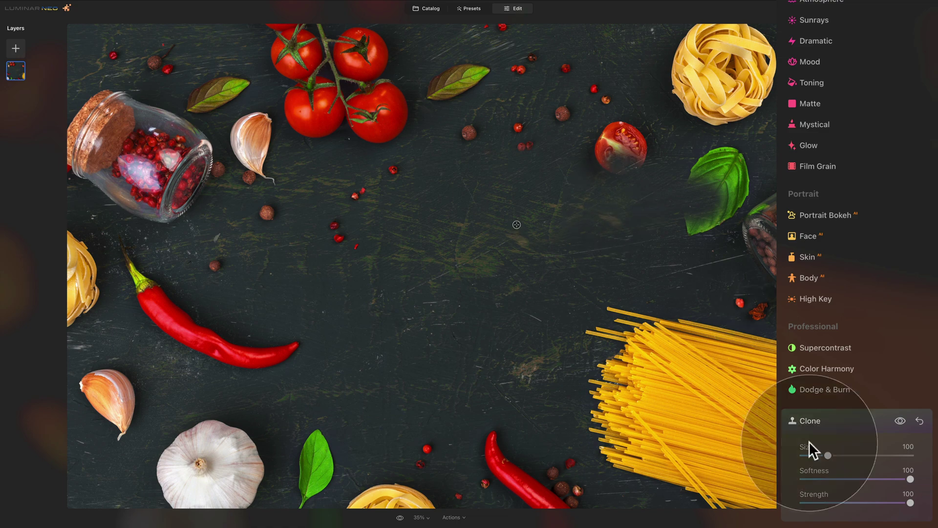
left_click(919, 421)
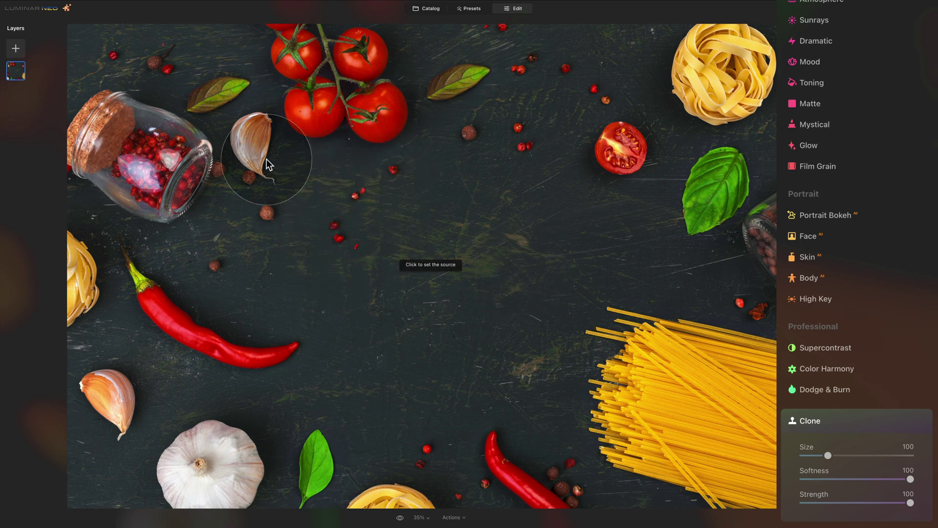
Set the clone source on bare board beside the pair of red pepper pieces below the tomatoes and reduce the brush size to 76
key("super")
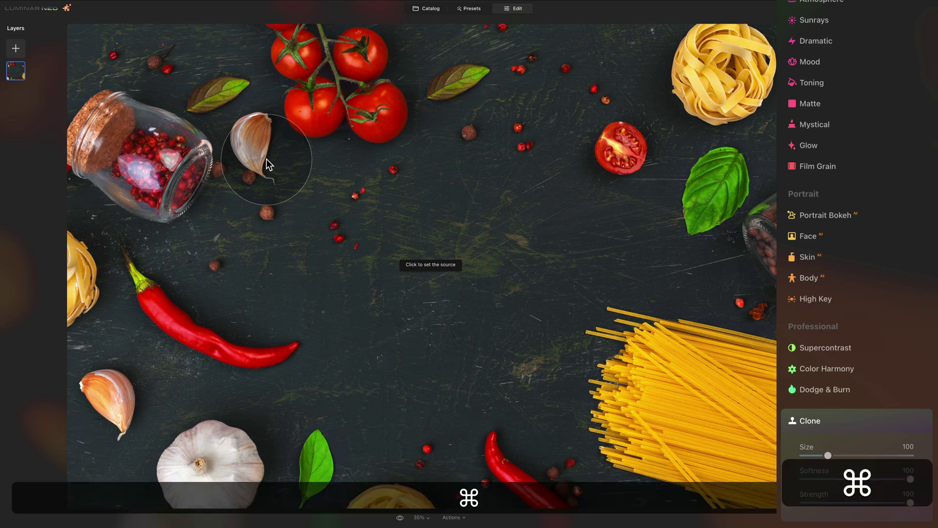
key("super+equal")
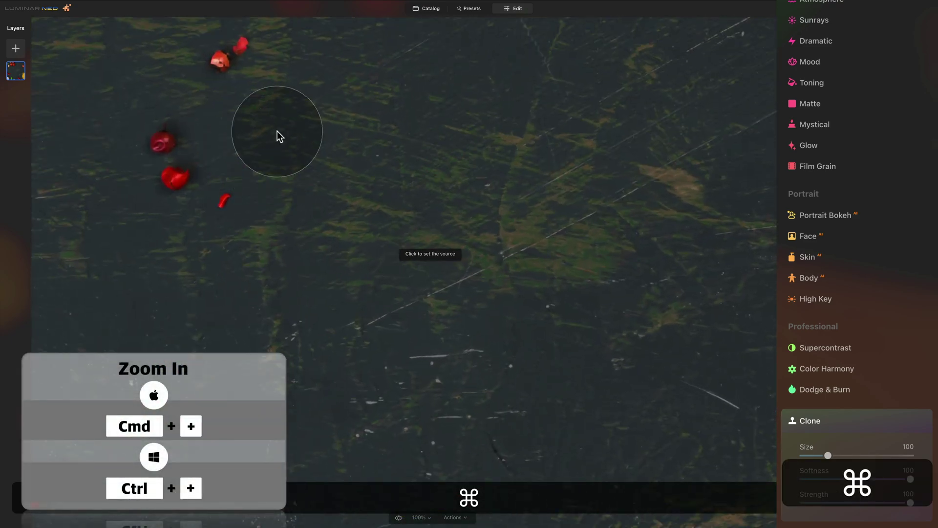
left_click_drag(275, 111, 440, 279)
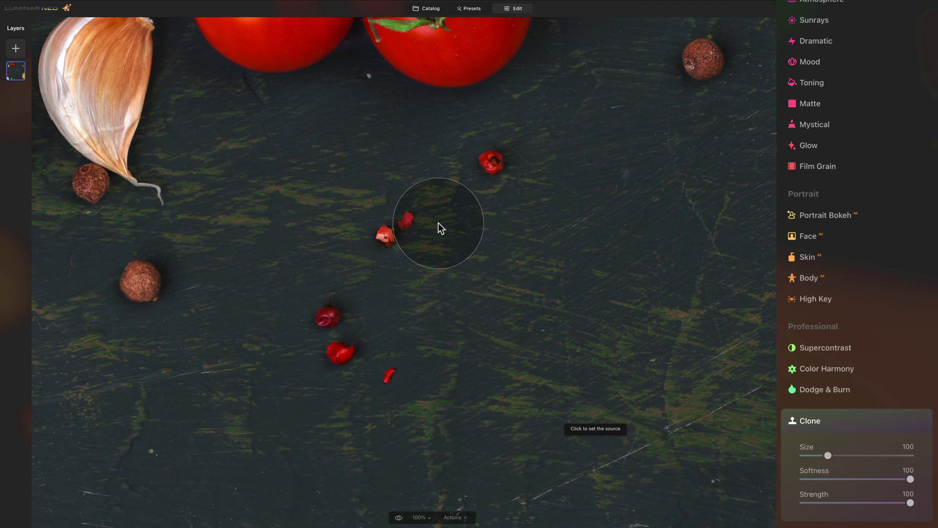
left_click(452, 228)
mouse_move(425, 218)
left_mouse_down()
mouse_move(419, 230)
mouse_move(413, 220)
mouse_move(421, 221)
left_mouse_up()
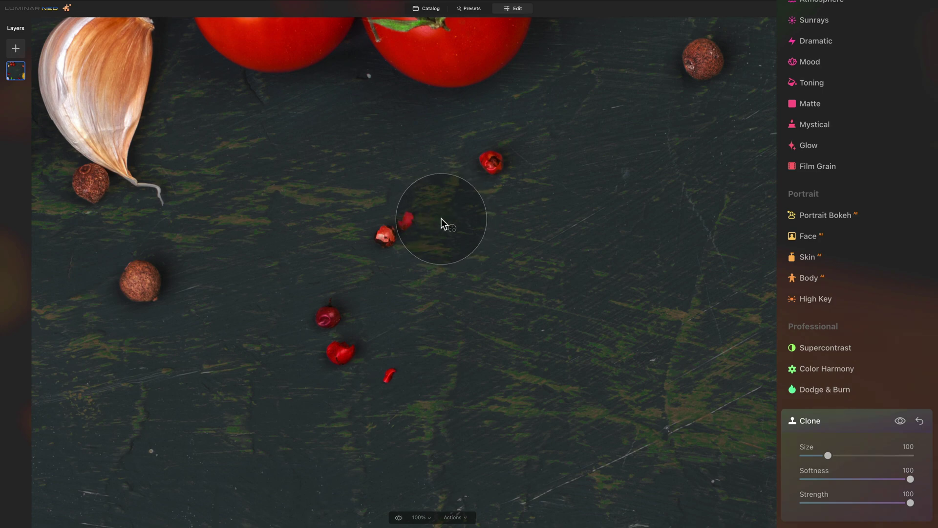
key("bracketleft")
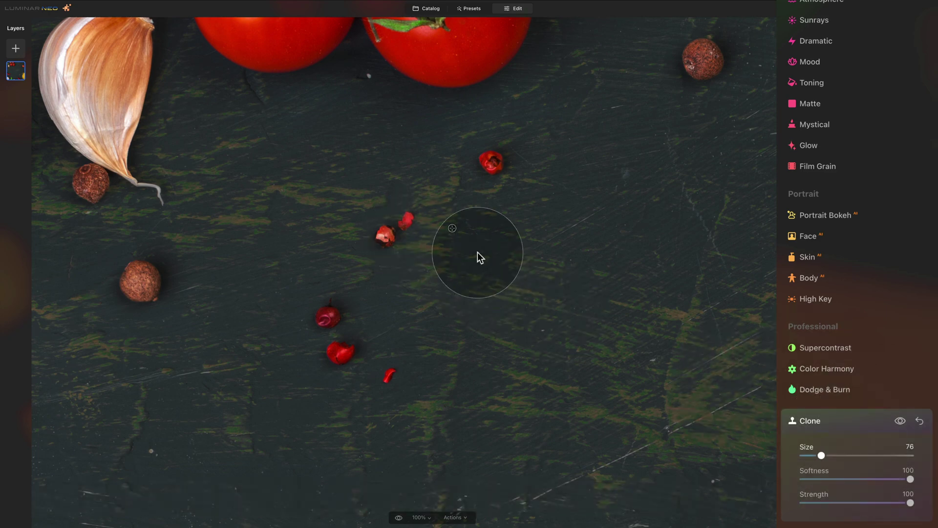
Remove the pair of red pepper pieces by cloning the sampled board texture over them
left_click(407, 219)
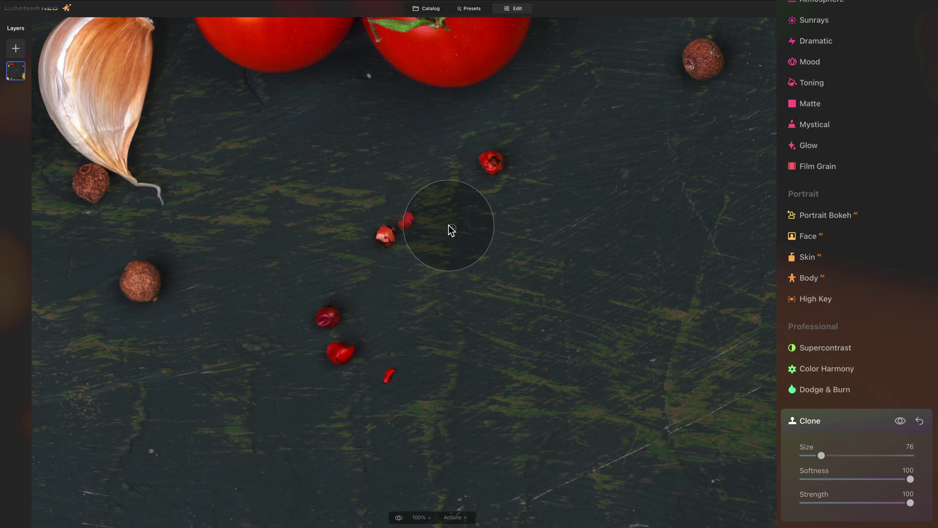
left_click(406, 219)
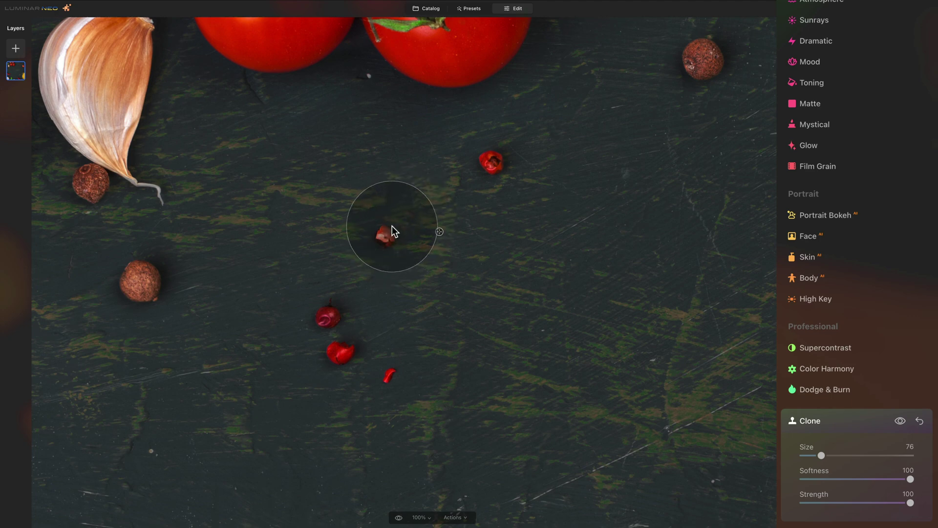
left_click_drag(385, 232, 387, 235)
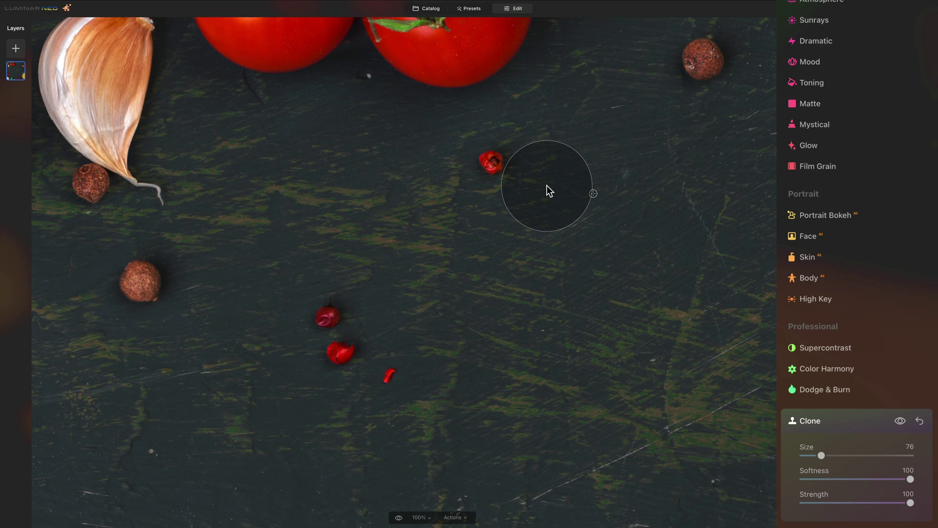
Resample bare board beside the single red peppercorn below the tomatoes and clone over the peppercorn
key("alt")
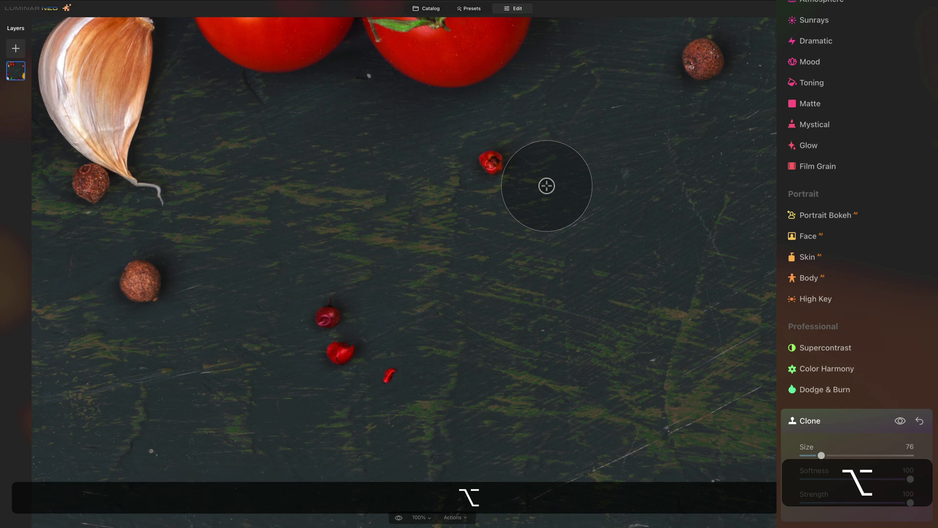
left_click(547, 186, "alt")
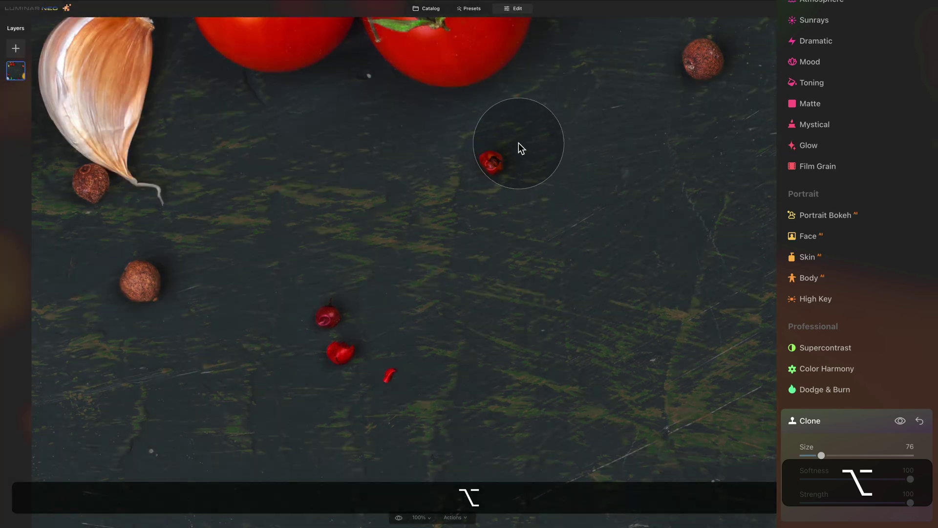
left_click(461, 148, "alt")
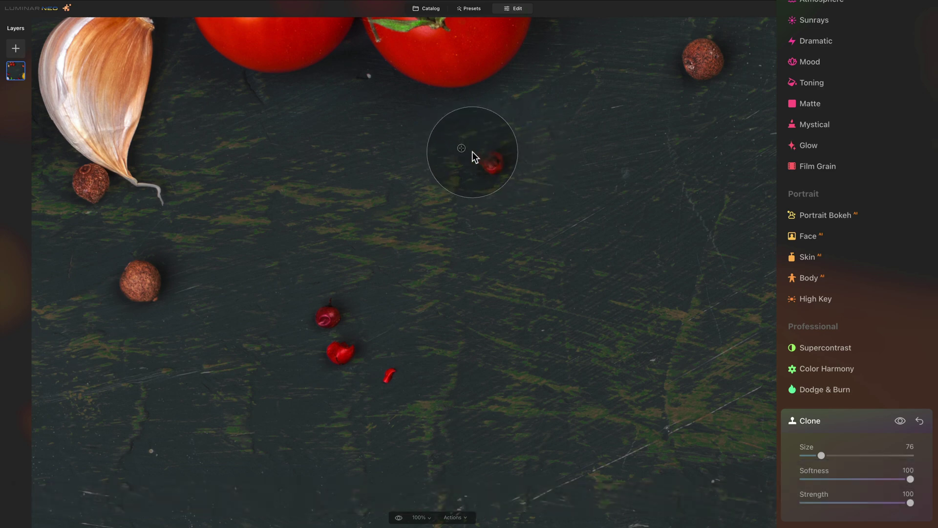
left_click(488, 158)
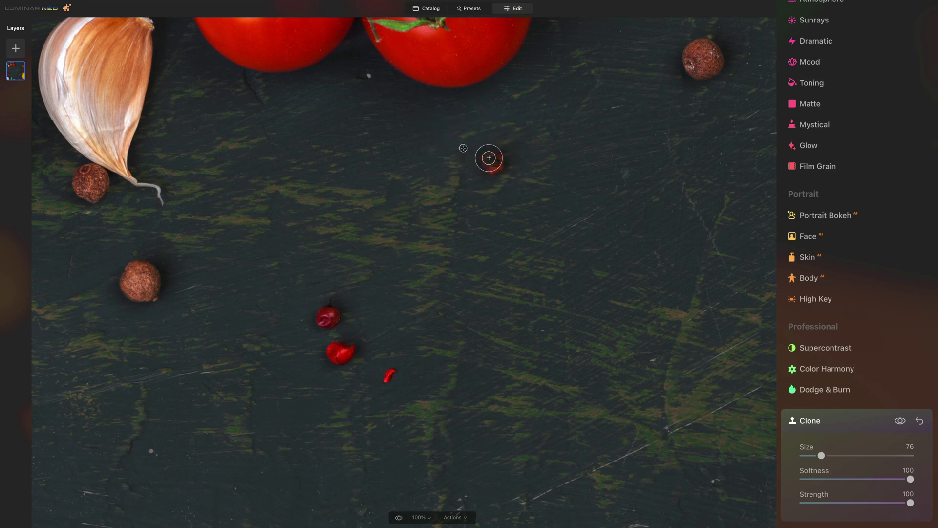
mouse_move(490, 158)
left_mouse_down()
mouse_move(476, 164)
mouse_move(521, 181)
mouse_move(517, 172)
left_mouse_up()
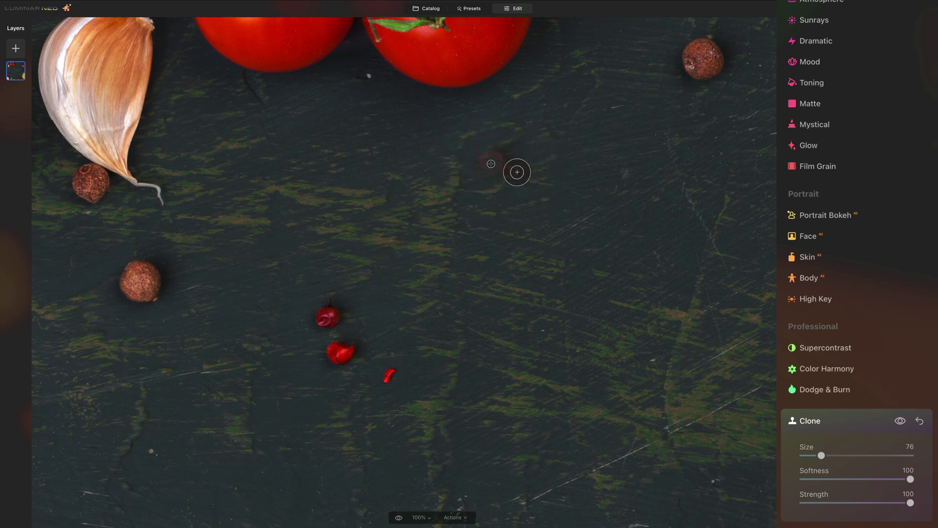
Resample bare board to the left of the removed peppercorn and clone over its remaining reddish traces
key("alt")
left_click(432, 157, "alt")
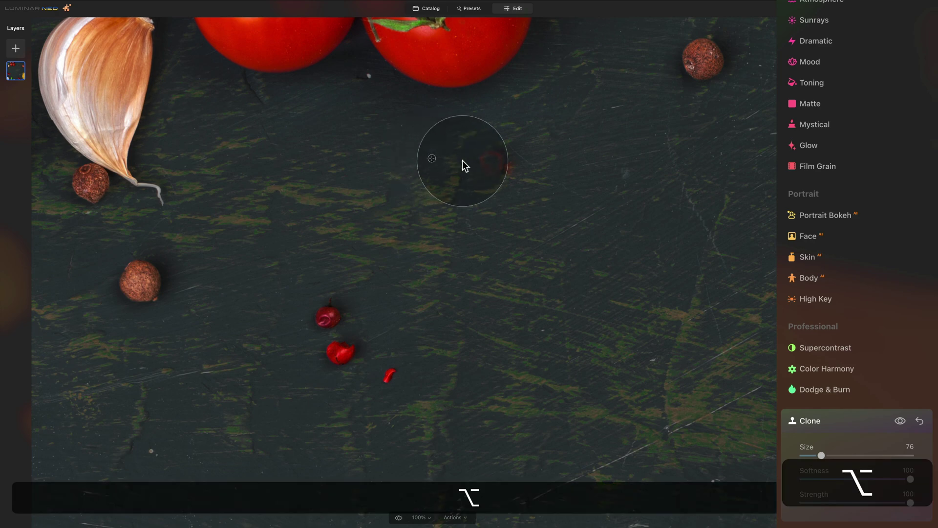
left_click_drag(486, 160, 505, 165)
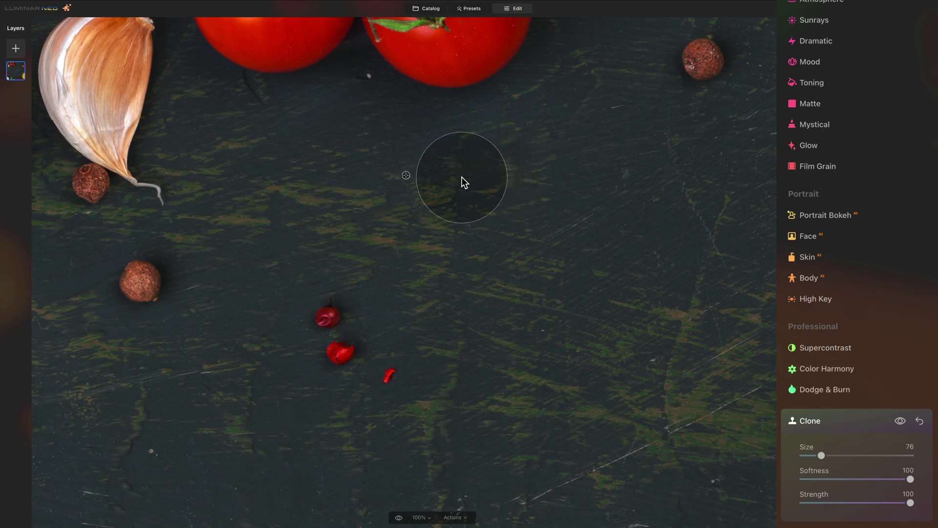
left_click(484, 152)
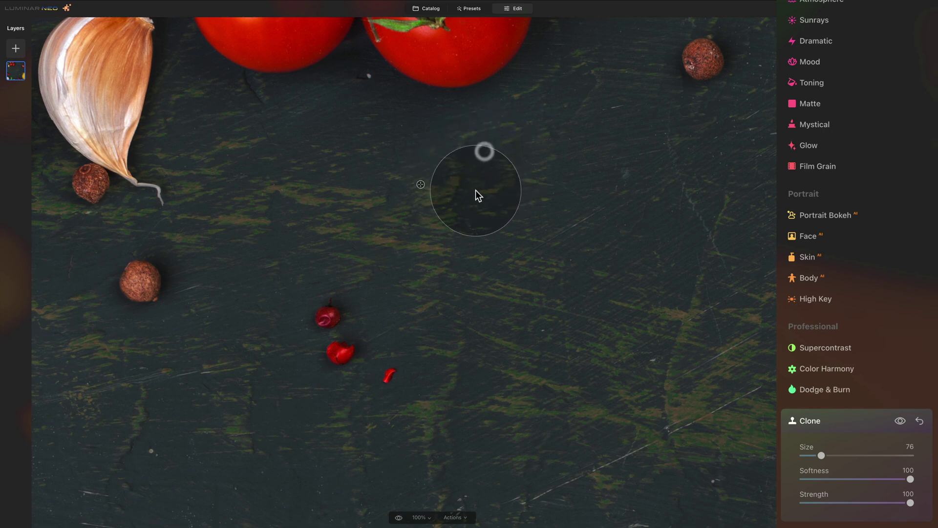
left_click(475, 190)
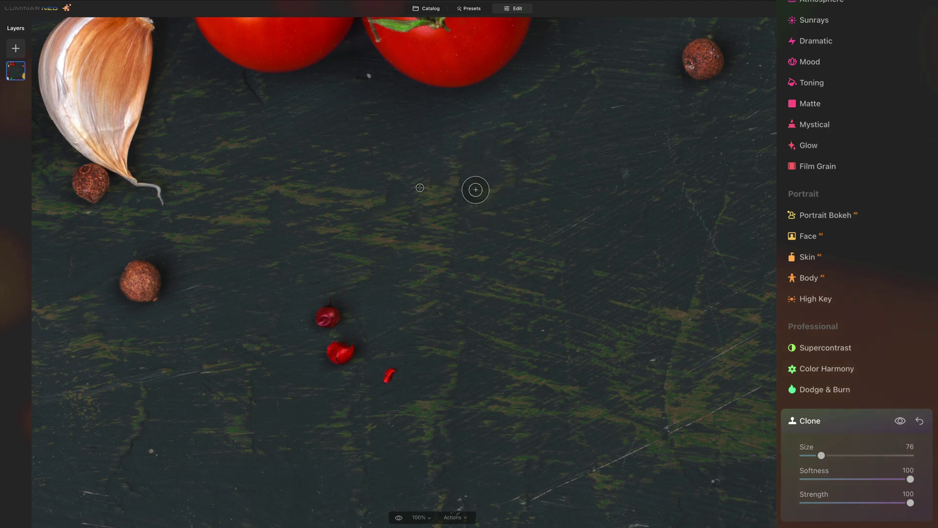
Resample bare board to the left of the upper dark red peppercorn and clone over that peppercorn
key("space")
left_click_drag(441, 295, 523, 239)
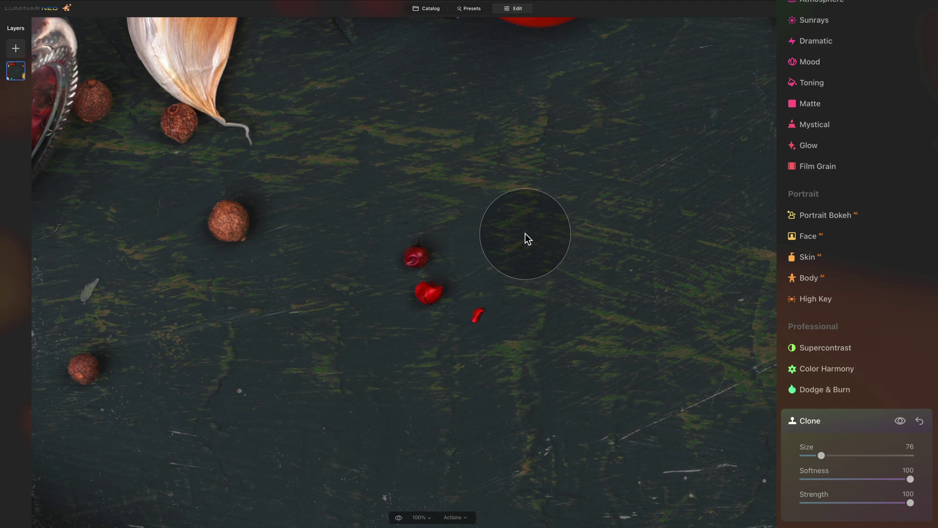
key("alt")
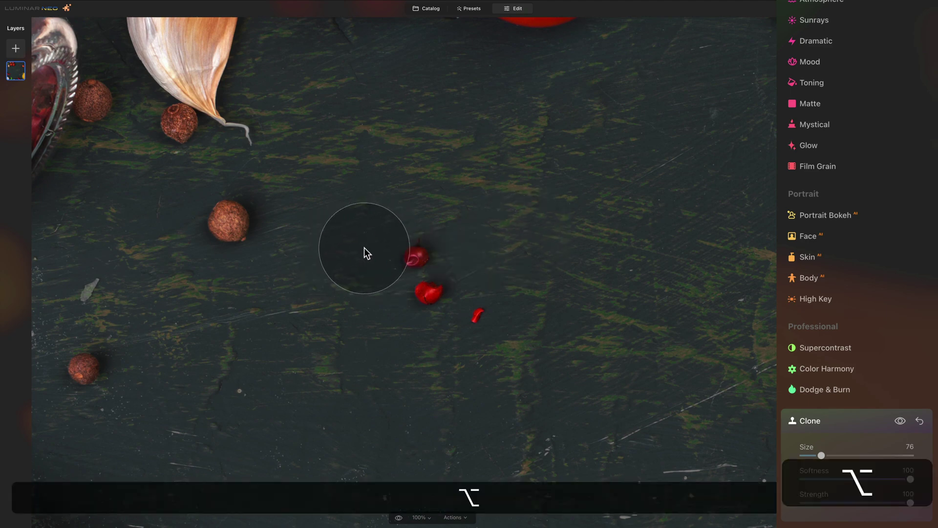
left_click(353, 248, "alt")
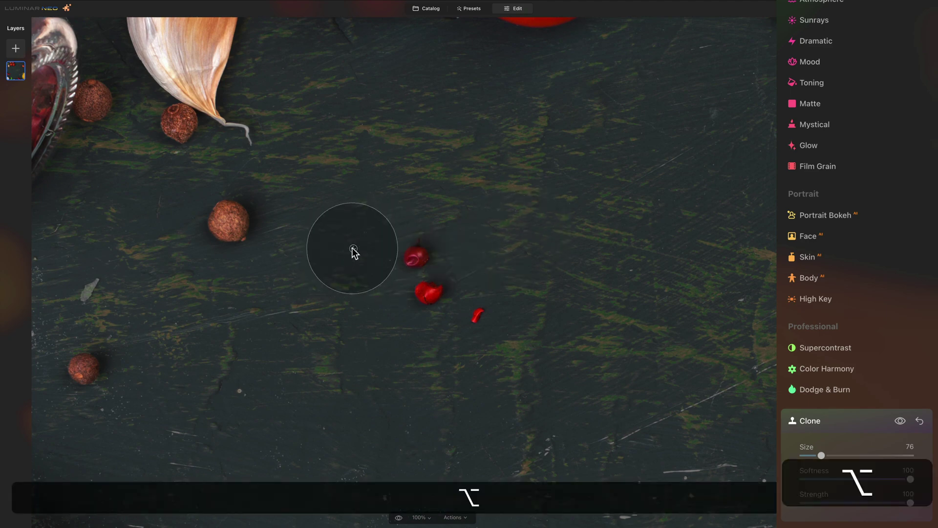
left_click(414, 248)
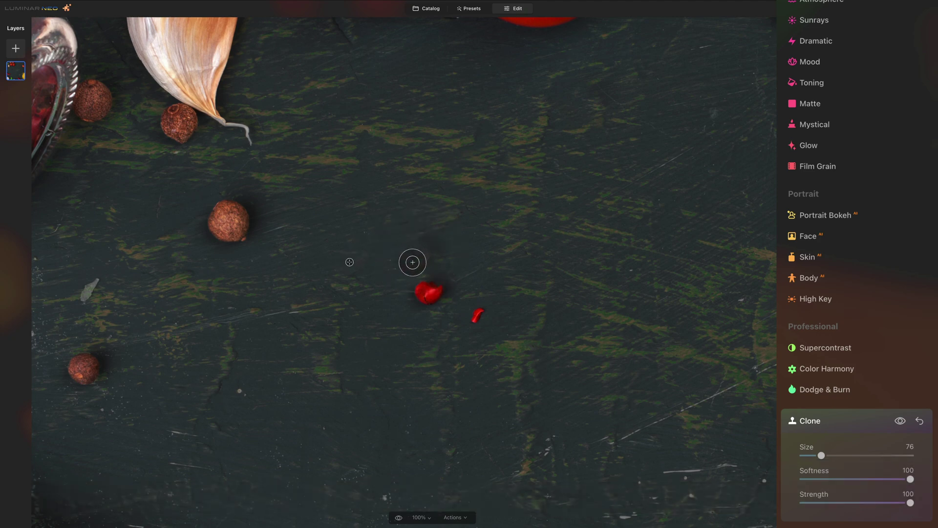
Clone over the bright red pepper piece beneath the removed peppercorn, resampling bare board to its left until its red traces are covered
left_click(471, 290)
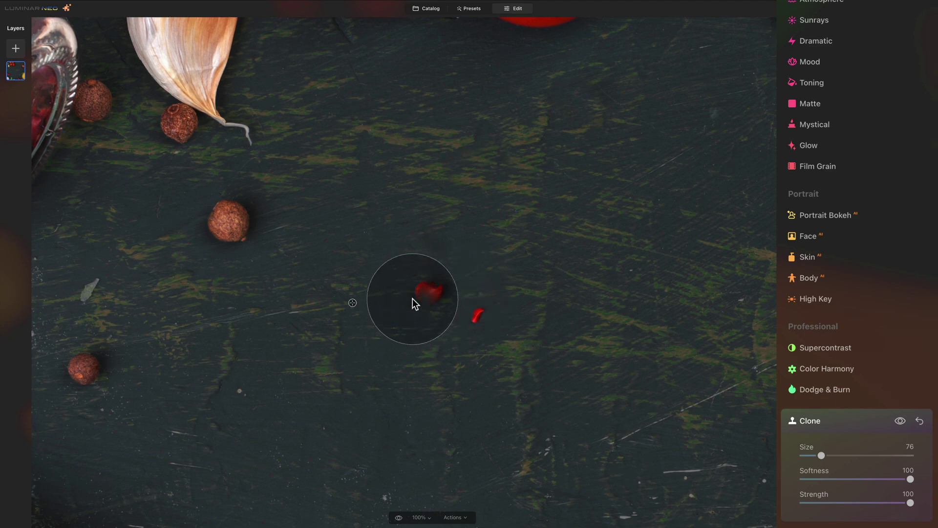
key("alt")
left_click(386, 289, "alt")
left_click_drag(424, 287, 434, 288)
key("alt")
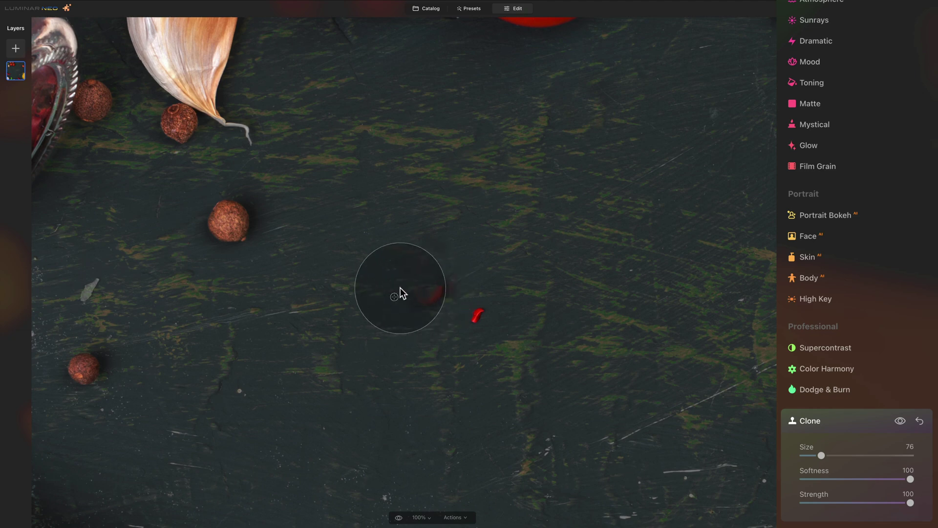
left_click(373, 290, "alt")
mouse_move(416, 291)
left_mouse_down()
mouse_move(437, 293)
mouse_move(444, 283)
left_mouse_up()
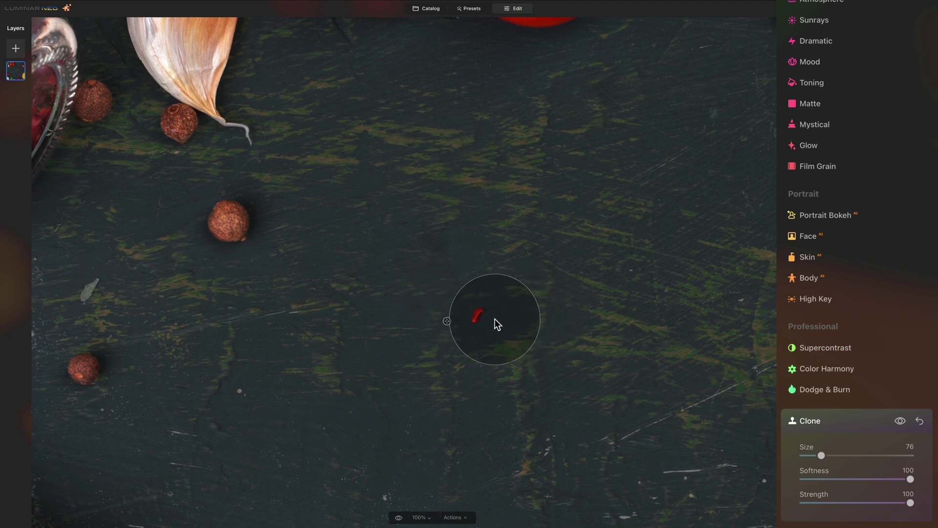
Sample bare board to the right of the small red fragment and clone over it with the brush size reduced to 28
key("space")
left_click_drag(500, 325, 499, 305)
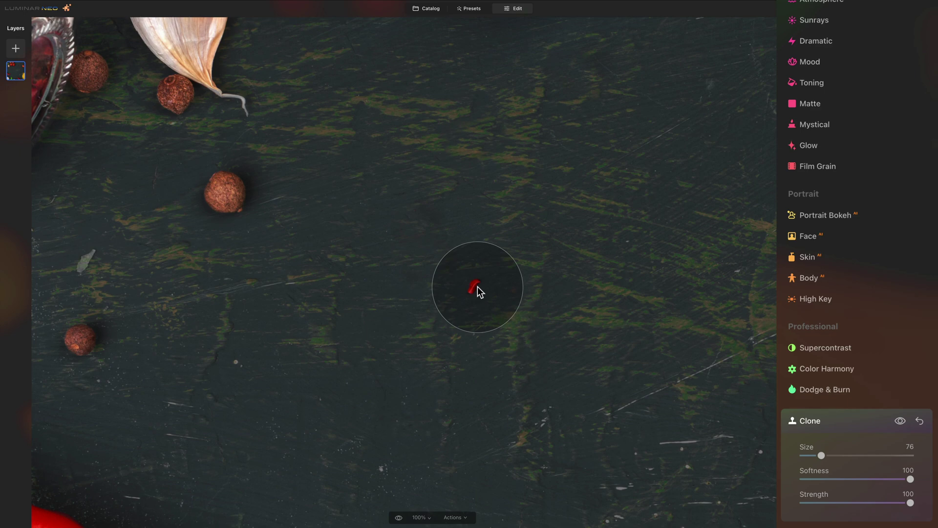
key("alt")
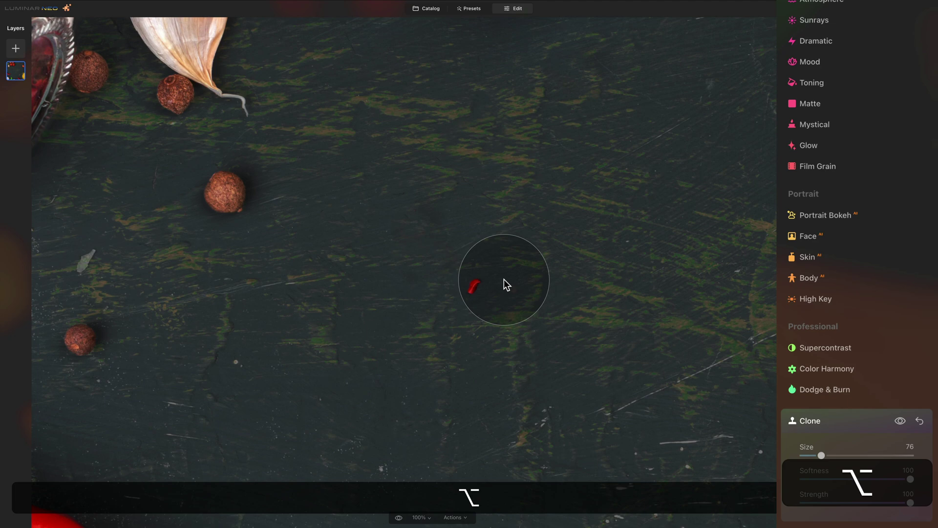
left_click(503, 280, "alt")
key("bracketleft")
key("bracketleft")
key("bracketleft")
key("bracketleft")
key("bracketleft")
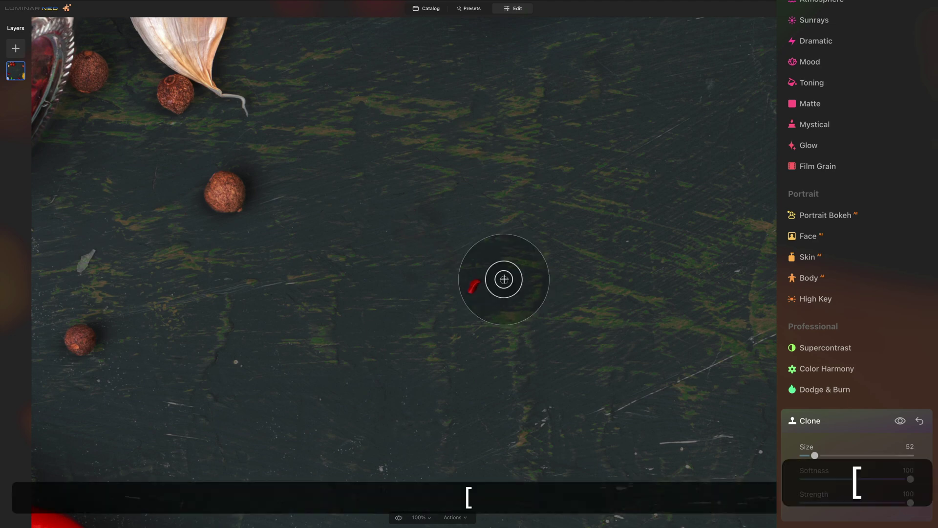
left_click(474, 282)
mouse_move(469, 287)
left_mouse_down()
mouse_move(476, 276)
mouse_move(468, 290)
left_mouse_up()
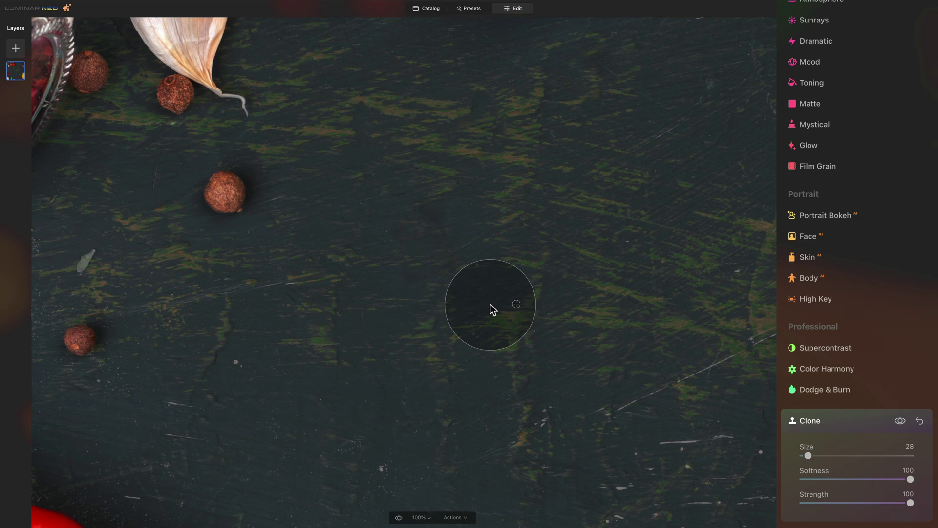
Fit the whole photo to the screen and close the Clone tool
mouse_move(419, 227)
left_mouse_down()
mouse_move(461, 226)
mouse_move(461, 255)
mouse_move(434, 216)
mouse_move(454, 247)
mouse_move(411, 285)
left_mouse_up()
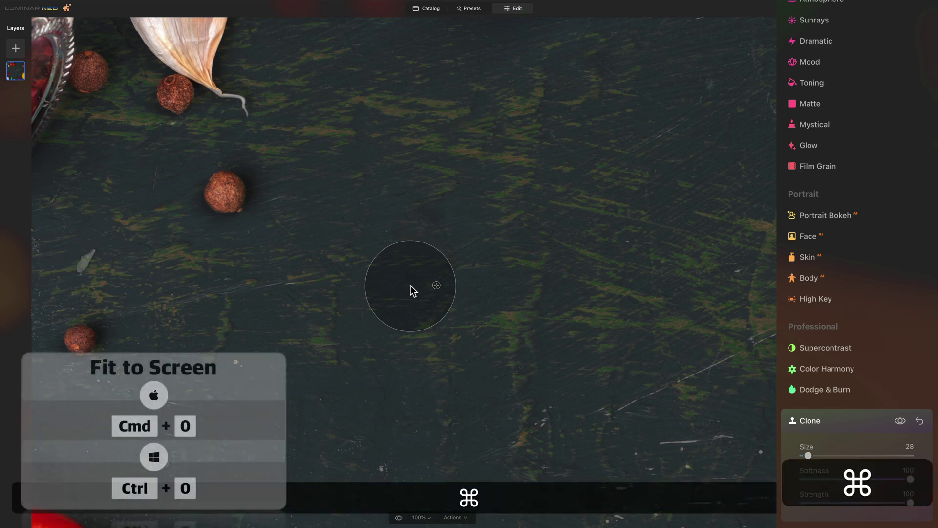
key("super+0")
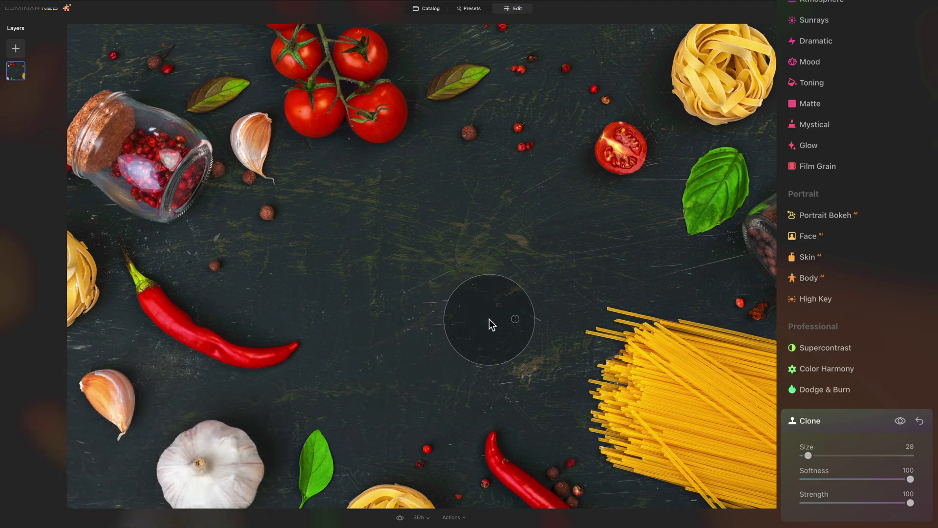
left_click(846, 420)
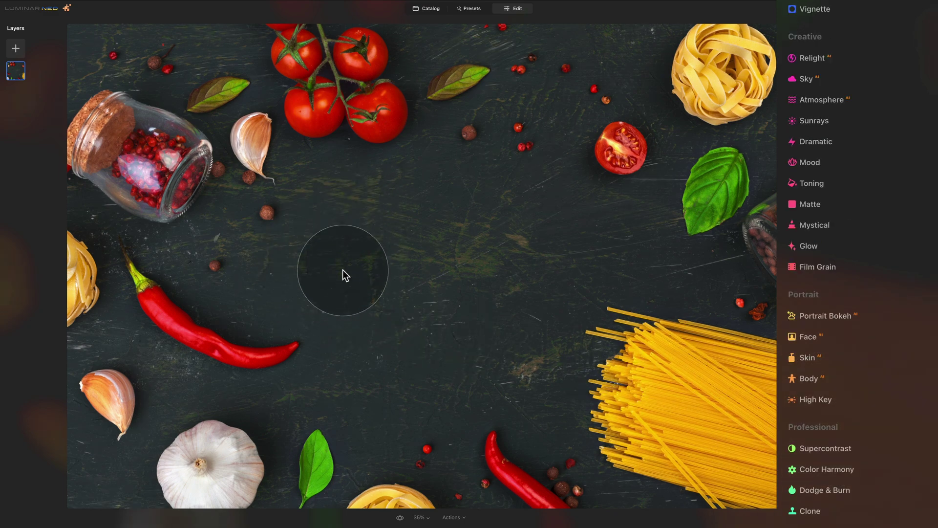
Reopen the Clone tool and set the source at the left edge of the garlic clove above the whole garlic bulb
left_click(844, 513)
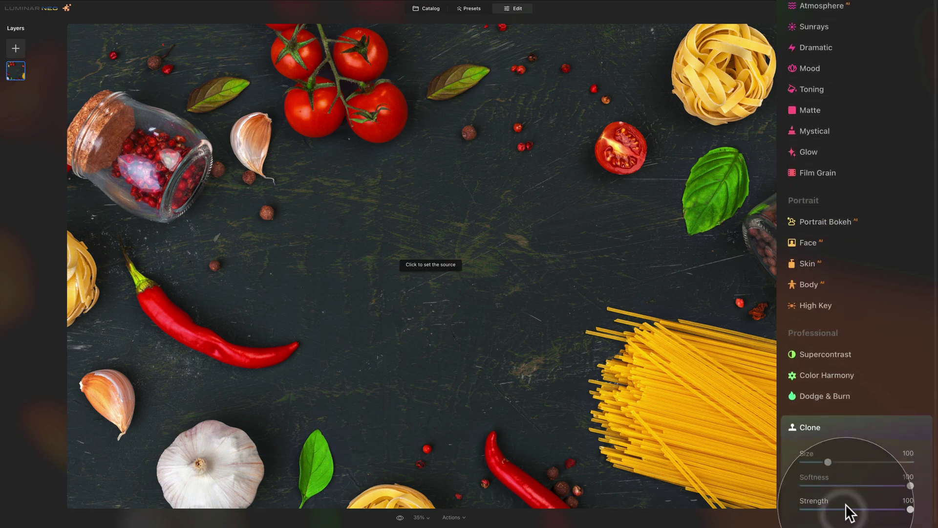
left_click(79, 382)
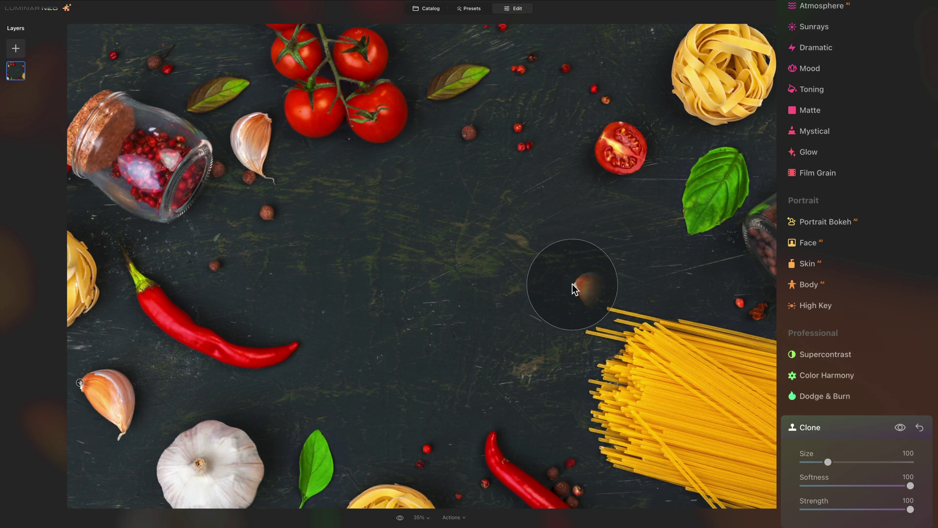
left_click(366, 359)
left_click(128, 425)
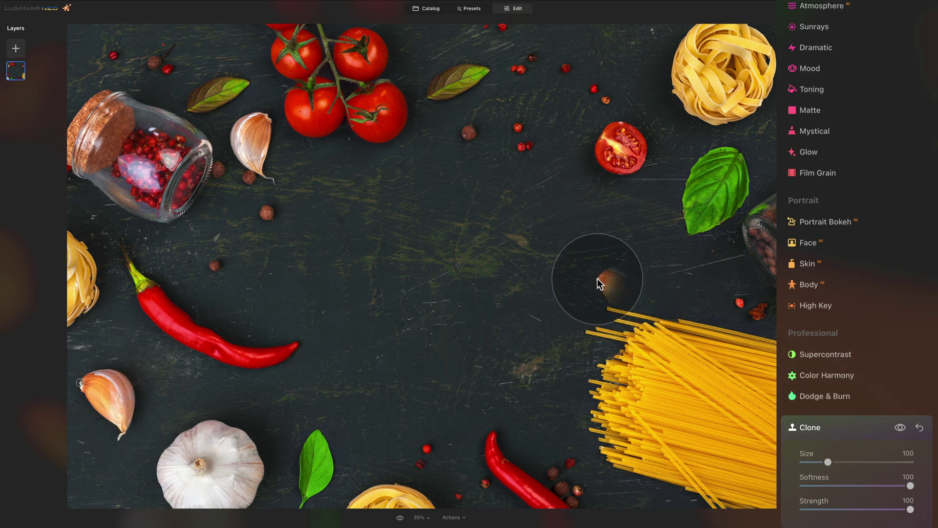
Reduce the brush size to 52 and clone the garlic clove onto the bare board between the tomato half and the spaghetti
key("[")
key("[")
key("[")
key("[")
key("[")
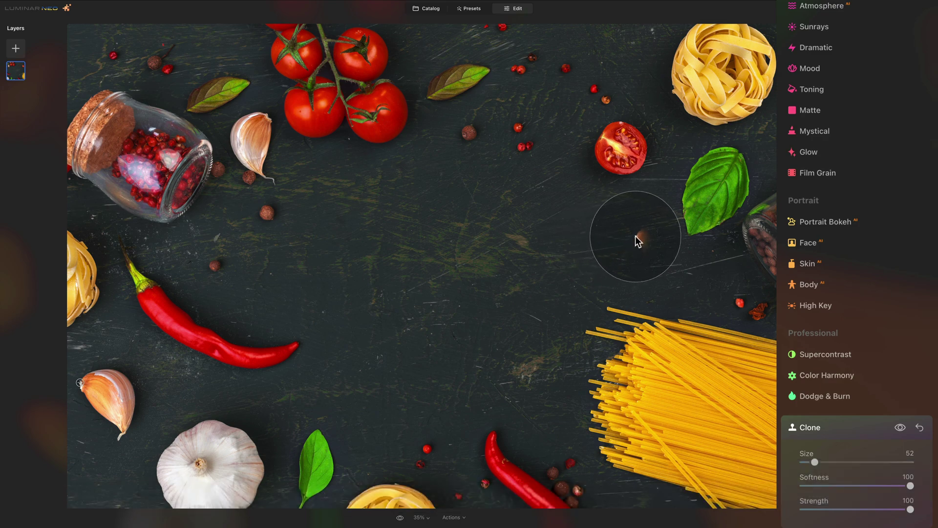
key("alt")
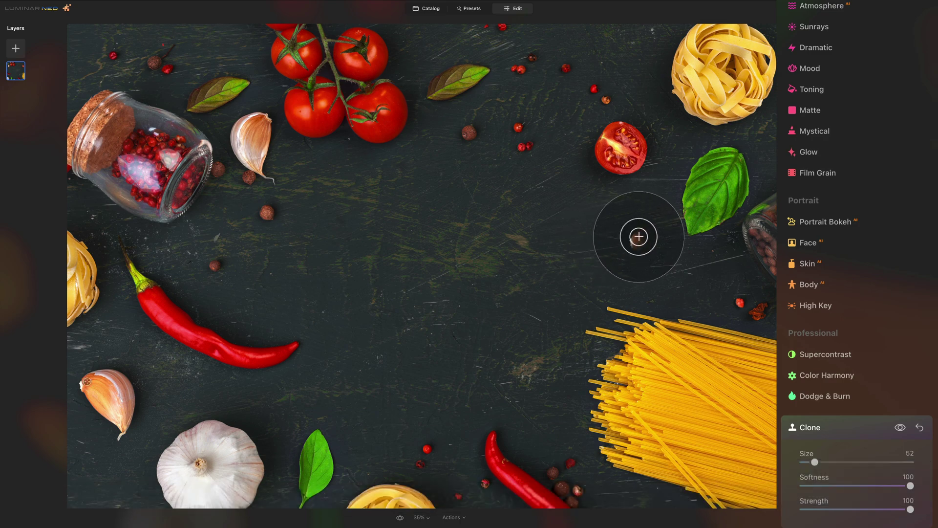